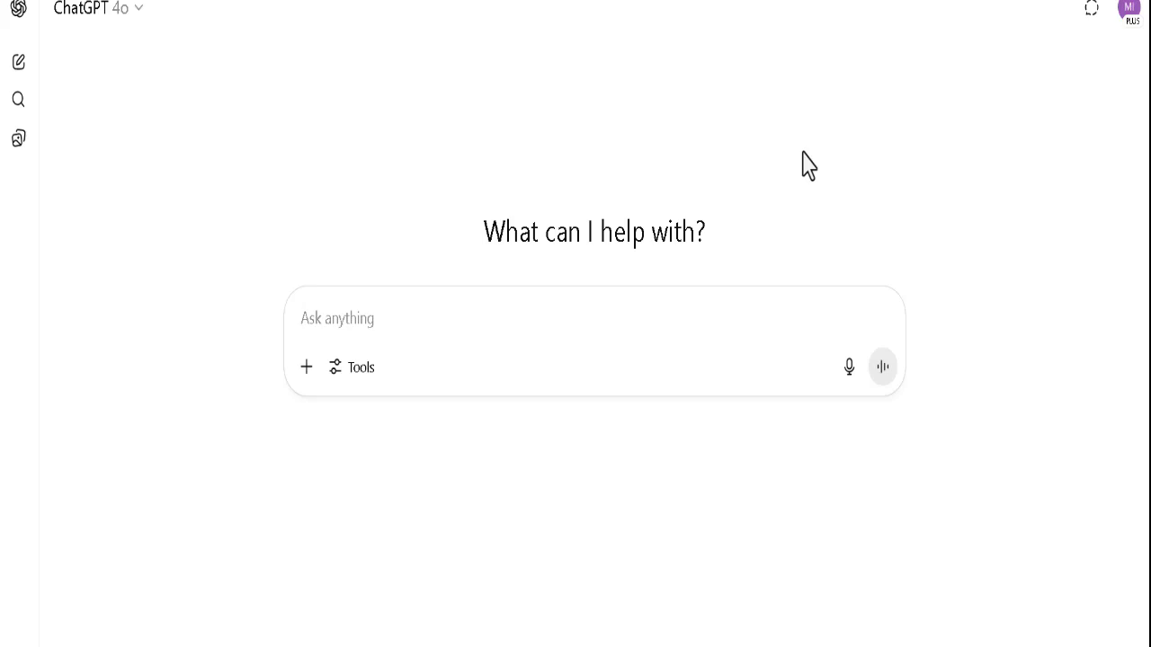
Describe in the prompt the client's book about being a successful woman in business, the steps anyone can take to be successful and how long it will take
{"action": "type", "text": "My clinet"}
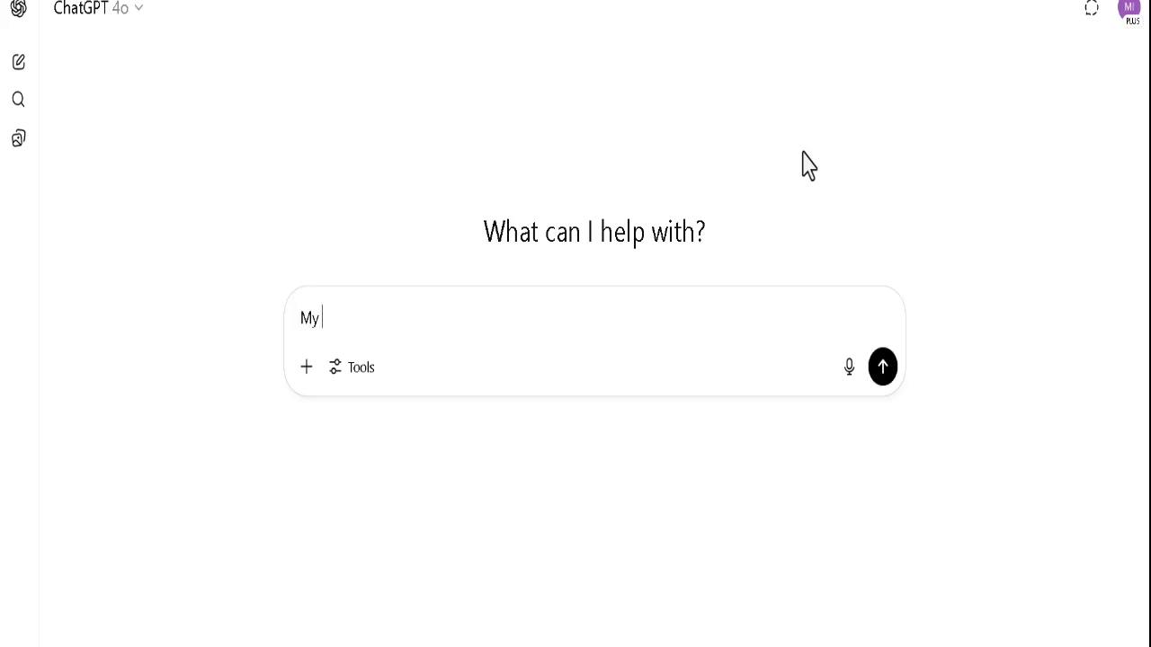
{"action": "key", "text": "BackSpace"}
{"action": "key", "text": "BackSpace"}
{"action": "key", "text": "BackSpace"}
{"action": "type", "text": "ient wrote a book"}
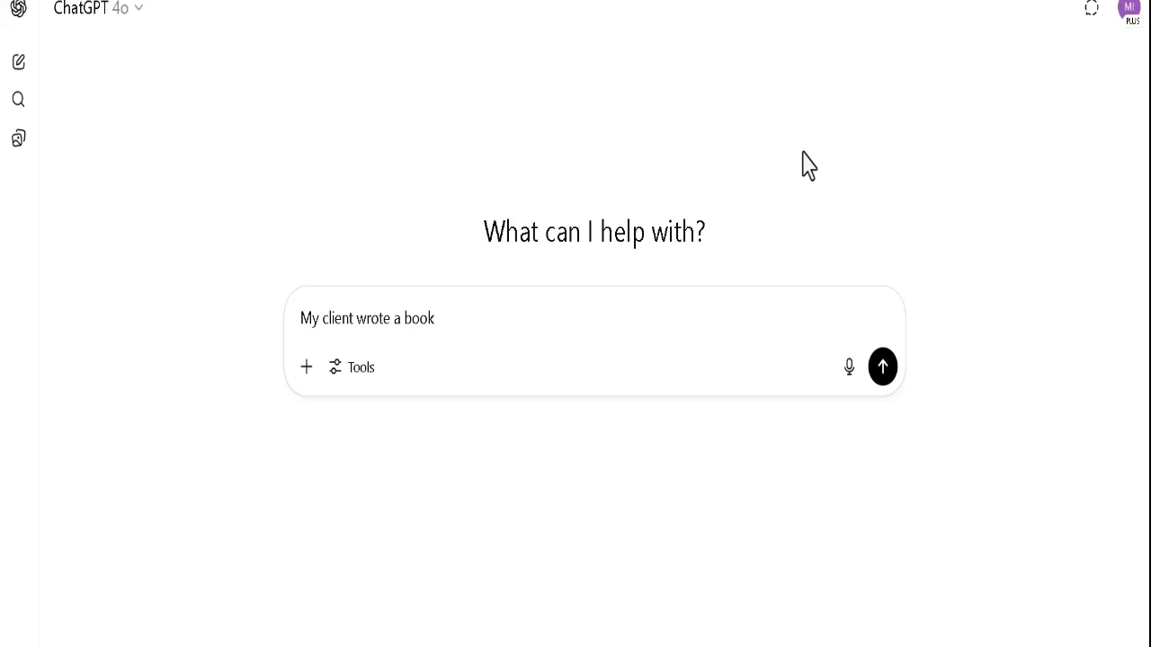
{"action": "type", "text": " about being a succe"}
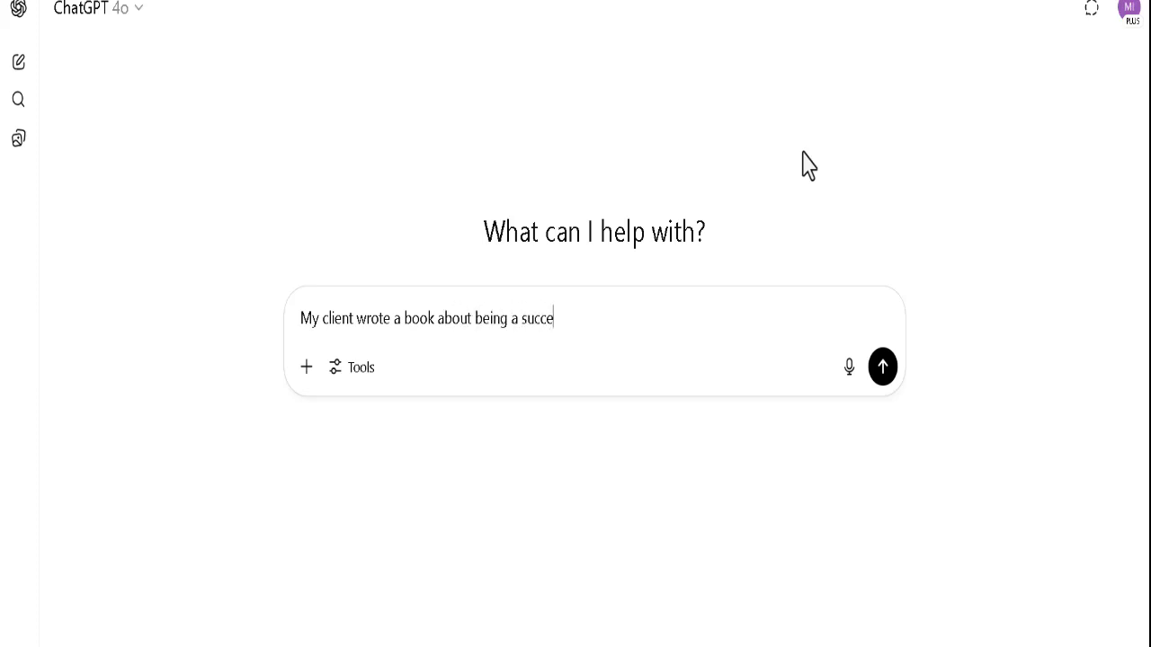
{"action": "type", "text": "ssful"}
{"action": "type", "text": " women ("}
{"action": "key", "text": "BackSpace"}
{"action": "key", "text": "BackSpace"}
{"action": "key", "text": "BackSpace"}
{"action": "key", "text": "BackSpace"}
{"action": "type", "text": "an in business, the steps "}
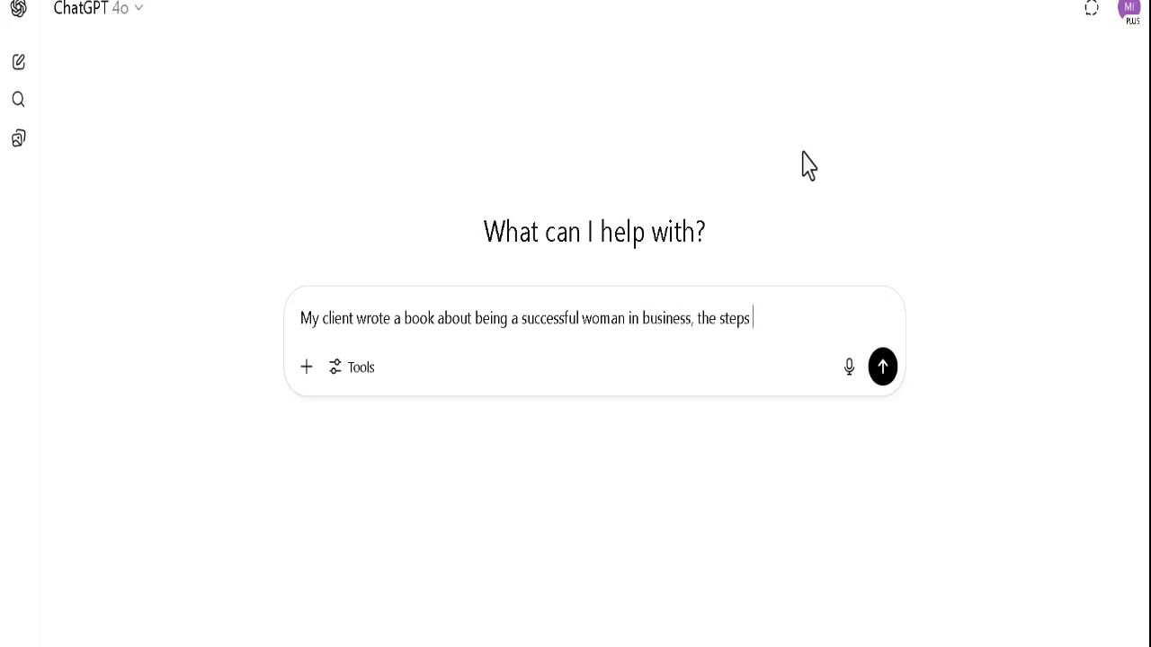
{"action": "type", "text": "anyone can take to b"}
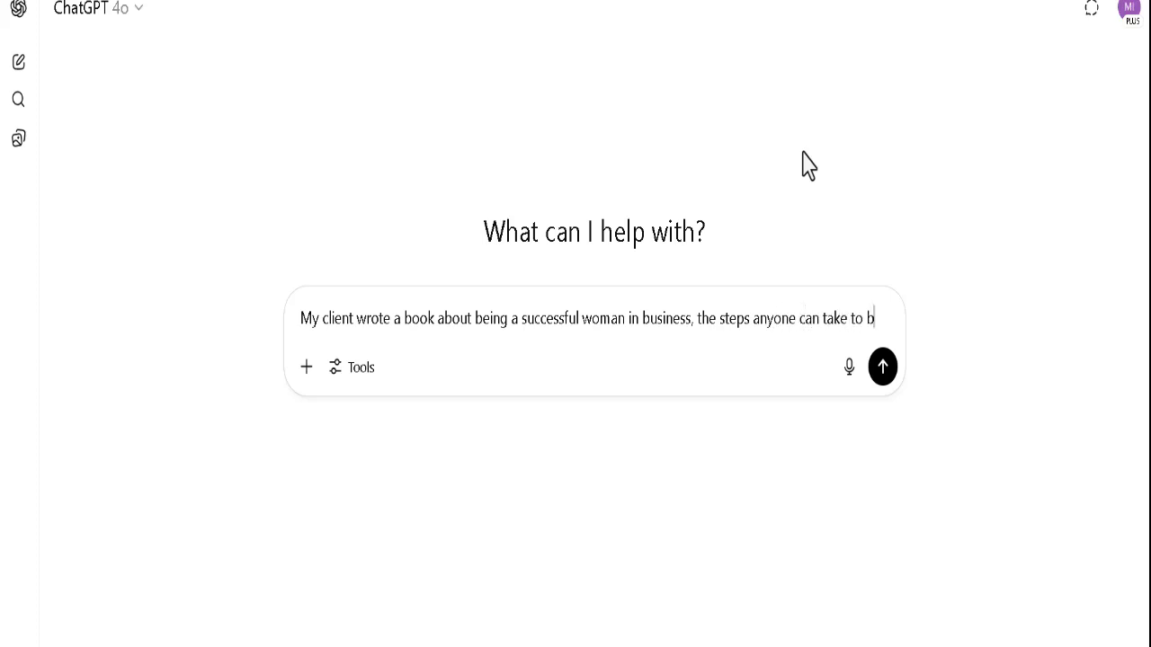
{"action": "type", "text": "e succes"}
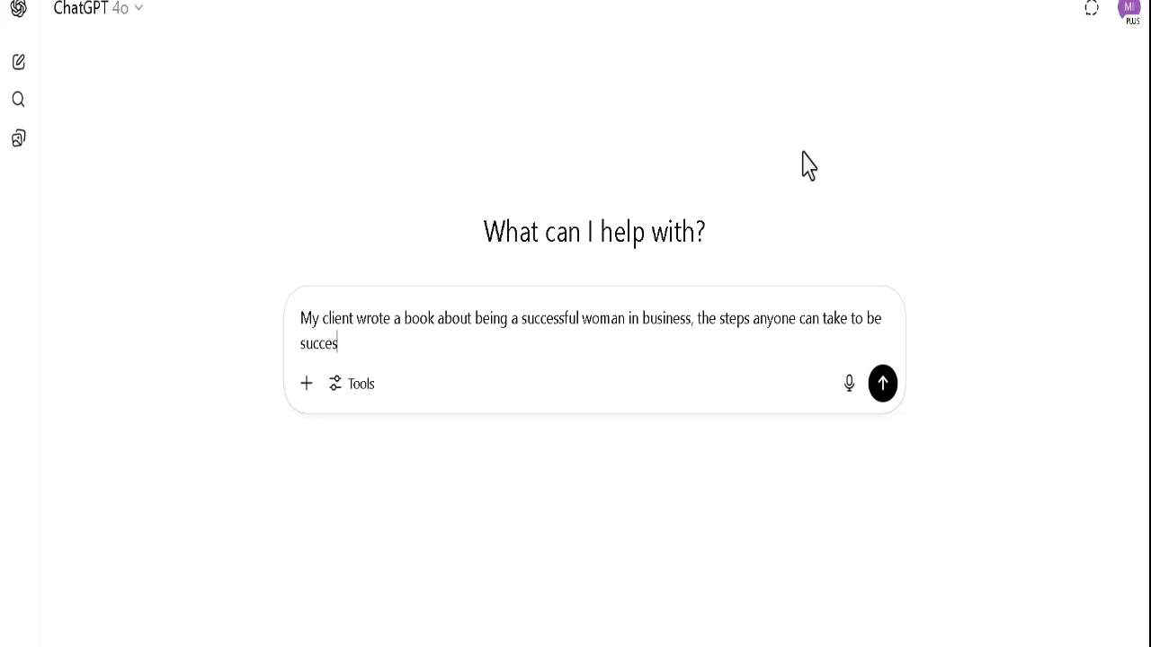
{"action": "type", "text": "sful and how long it will "}
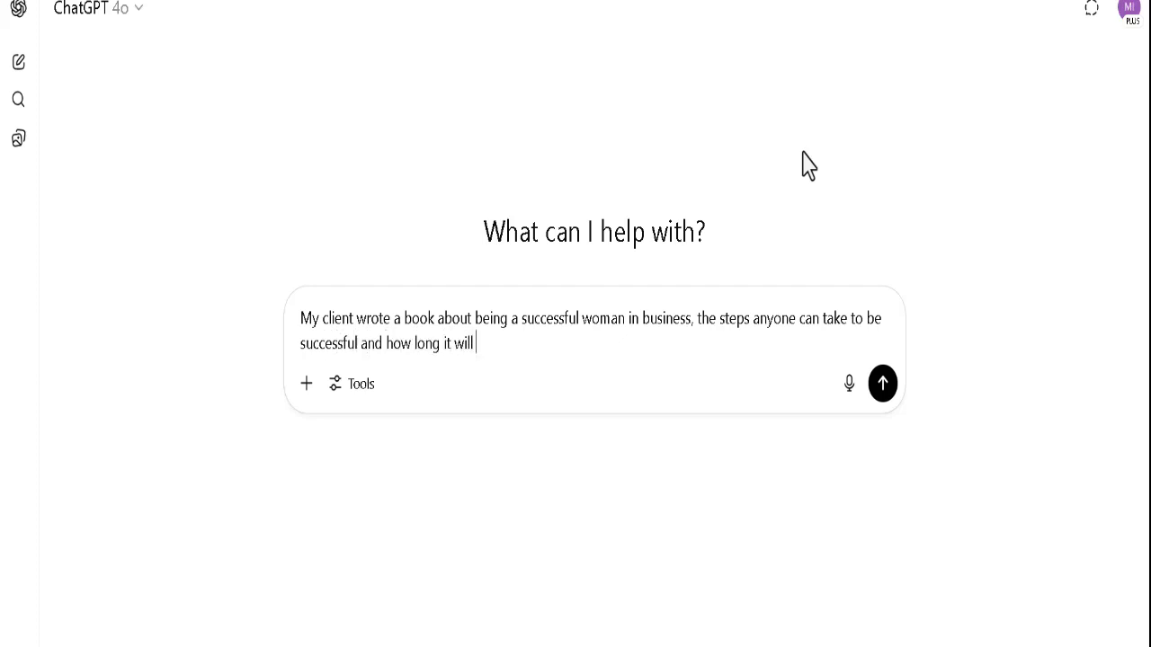
Add a request to create an image for the book cover that will illustrate this, and send the prompt
{"action": "type", "text": "take. Create an image for "}
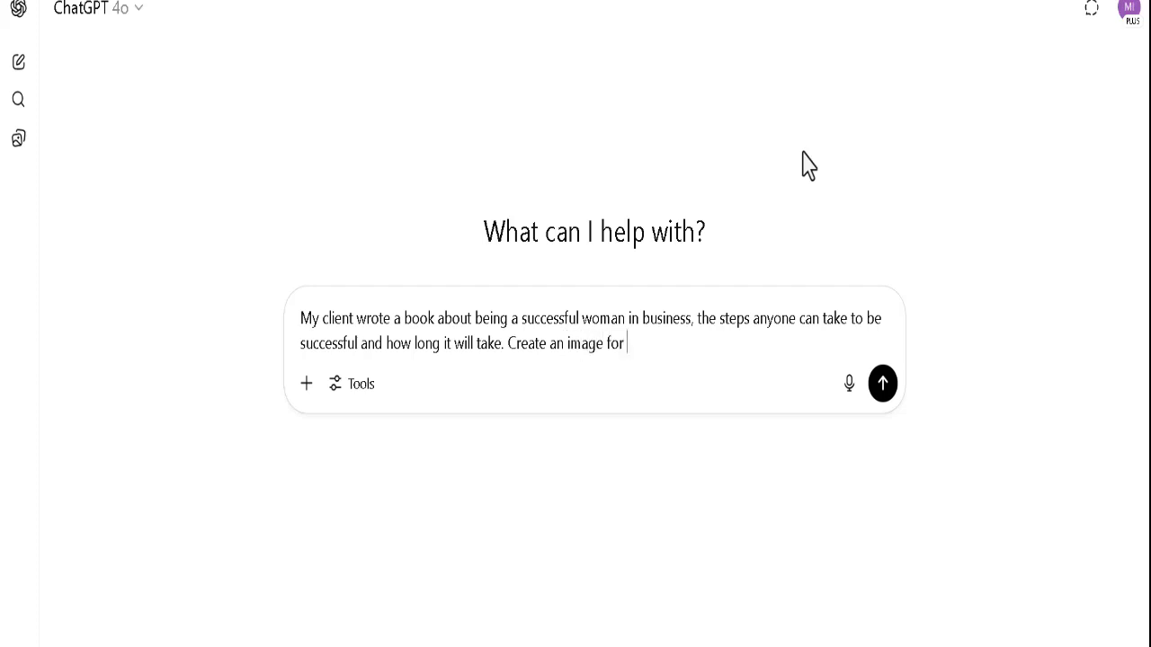
{"action": "type", "text": "the book cover that will "}
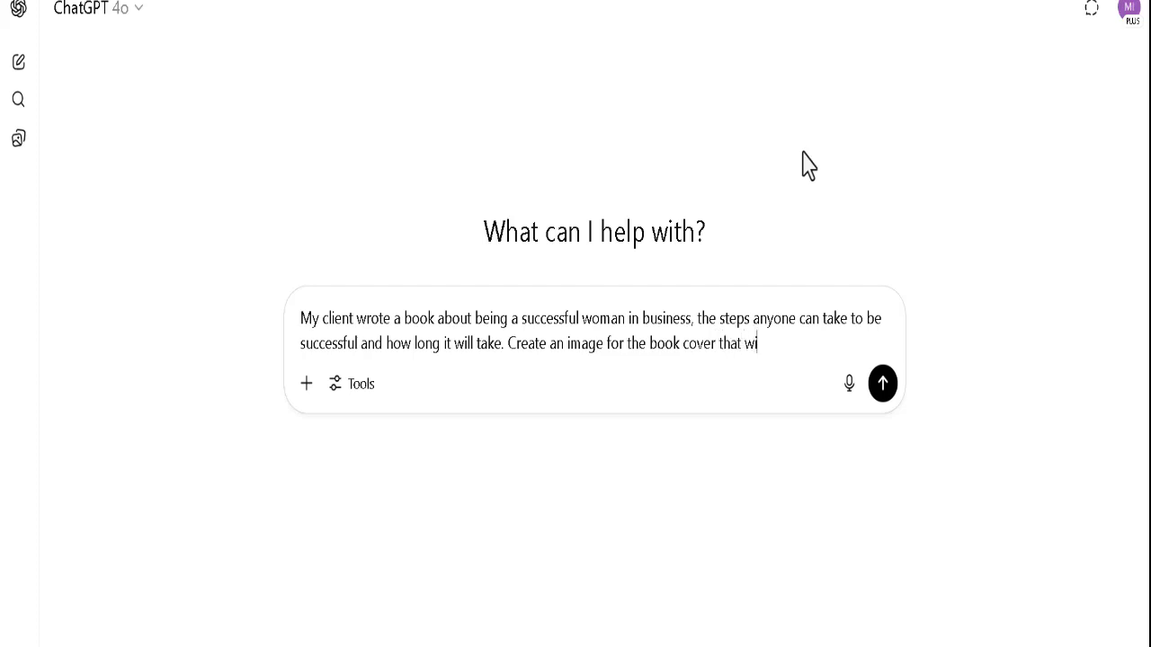
{"action": "type", "text": "illustrate thi"}
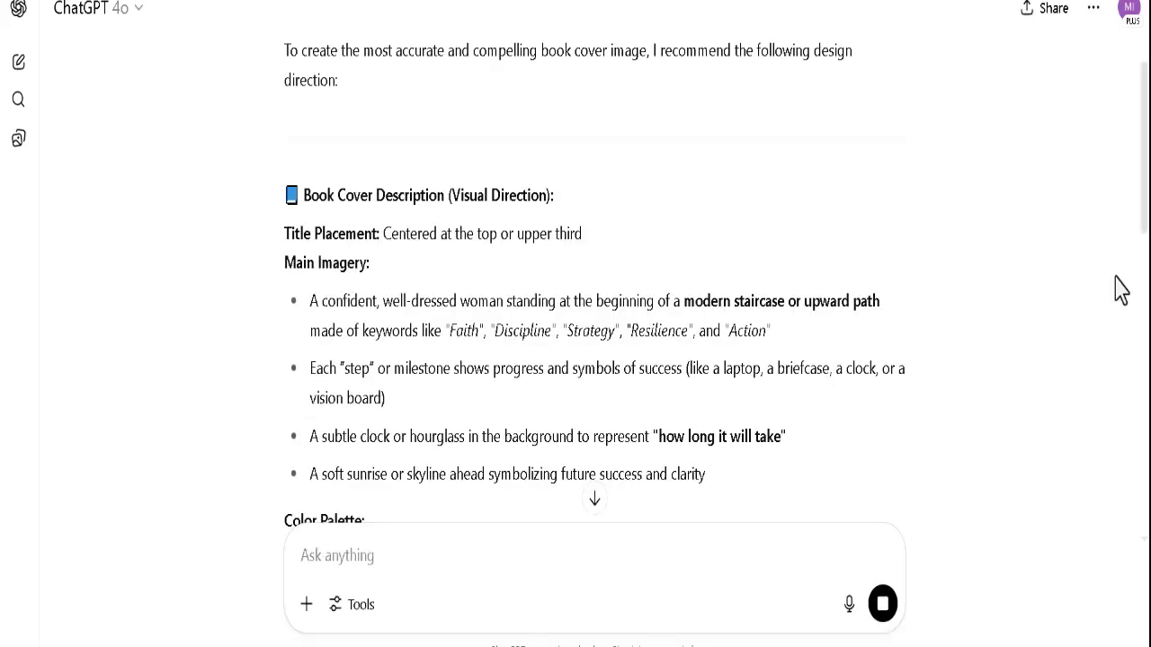
Read through the suggested cover design direction and examine the generated book cover image from its title down to the author line
{"action": "scroll", "coordinate": [1120, 289], "scroll_direction": "down", "scroll_amount": 4}
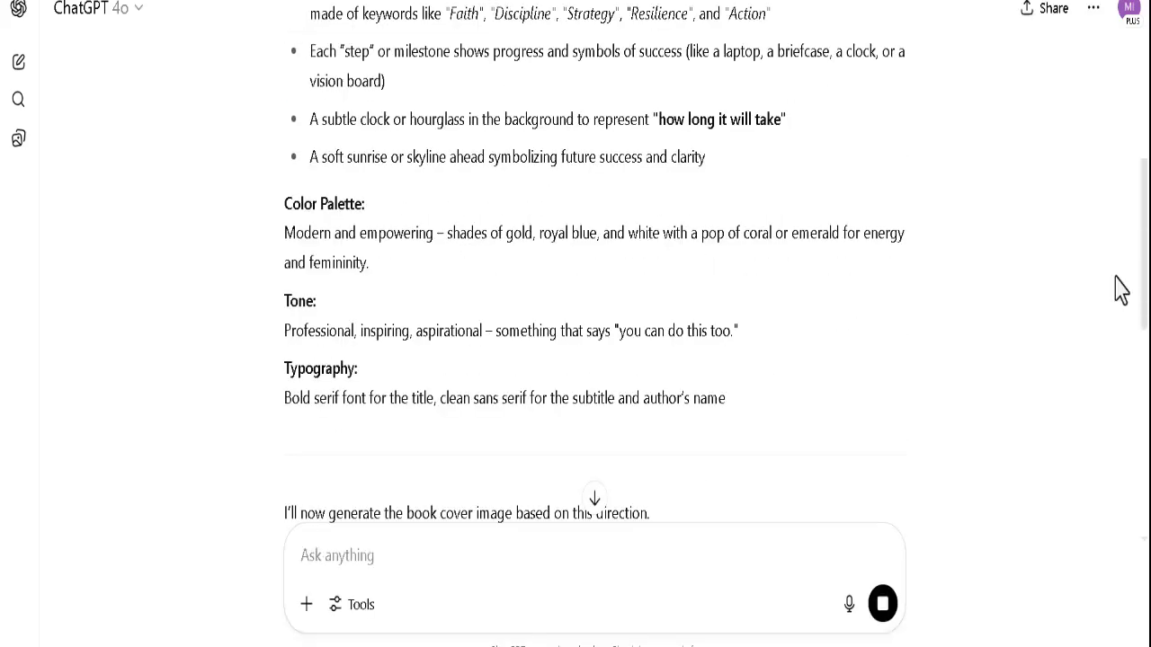
{"action": "scroll", "coordinate": [1119, 289], "scroll_direction": "down", "scroll_amount": 3}
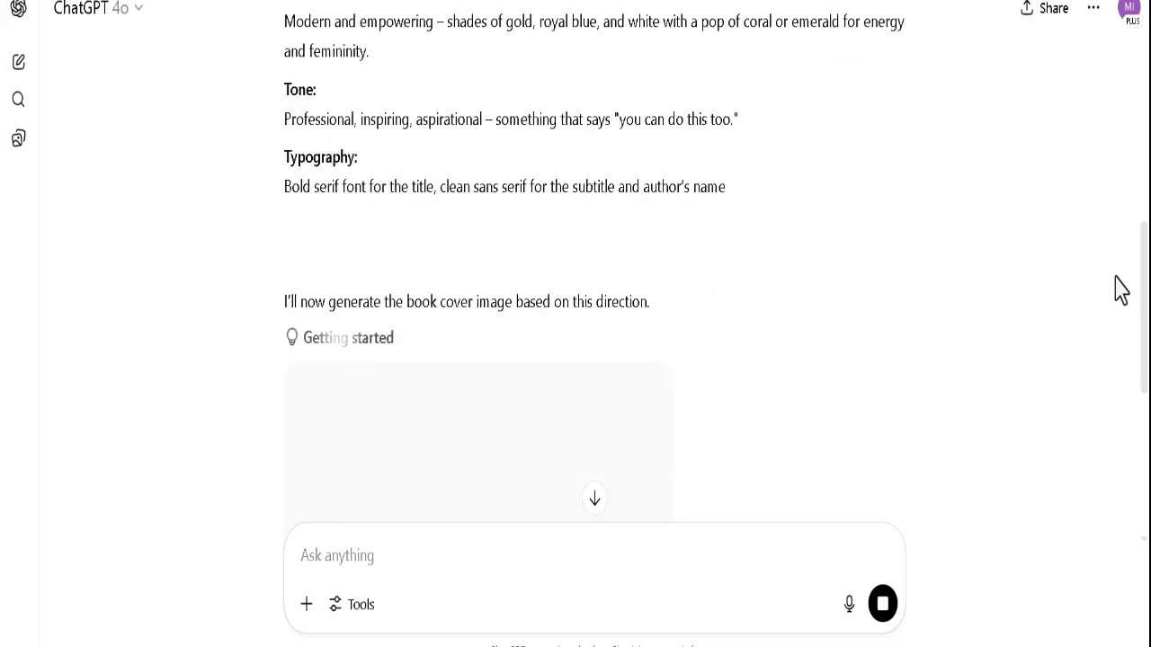
{"action": "scroll", "coordinate": [1119, 289], "scroll_direction": "down", "scroll_amount": 1}
{"action": "scroll", "coordinate": [1119, 290], "scroll_direction": "down", "scroll_amount": 1}
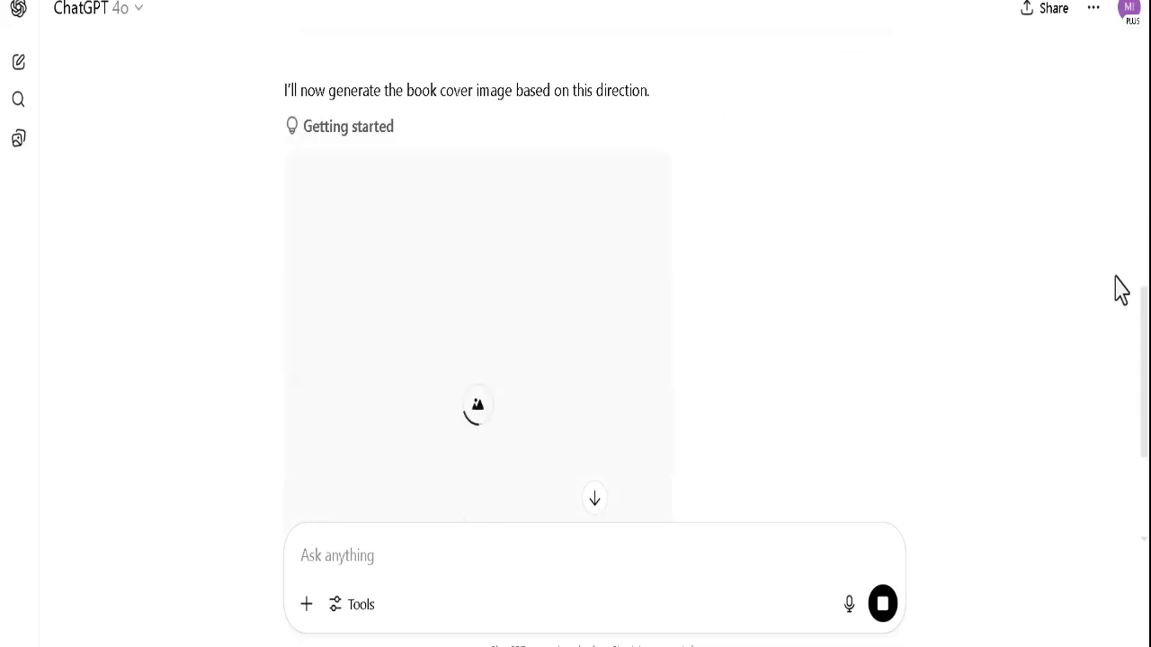
{"action": "scroll", "coordinate": [1120, 289], "scroll_direction": "down", "scroll_amount": 1}
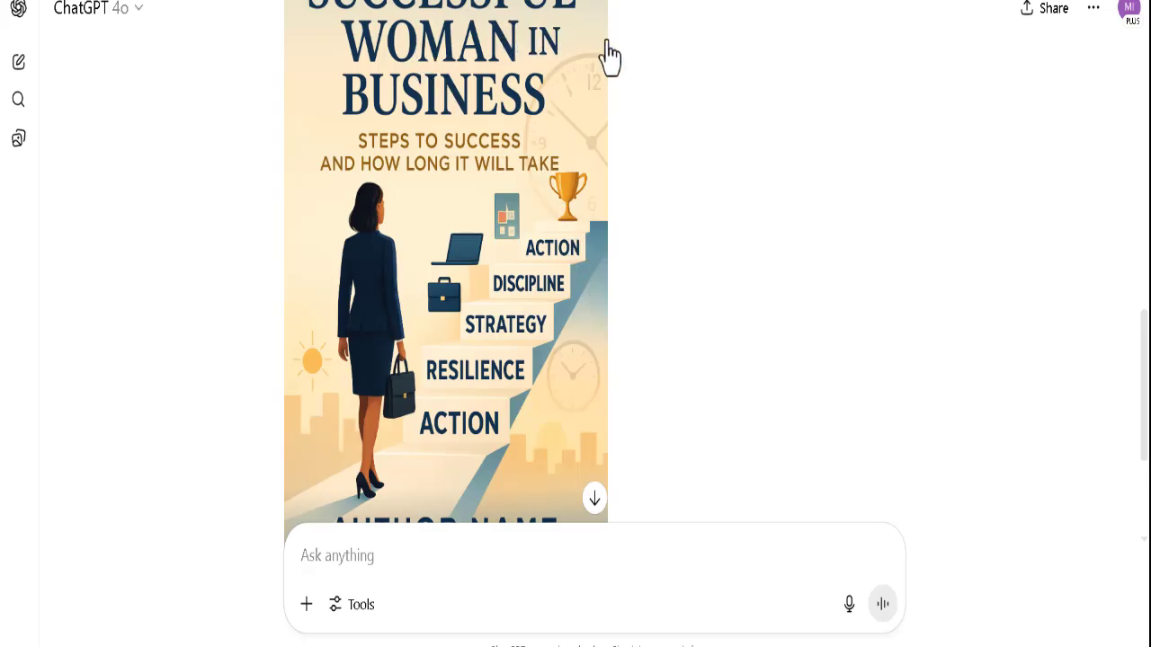
{"action": "scroll", "coordinate": [724, 159], "scroll_direction": "up", "scroll_amount": 1}
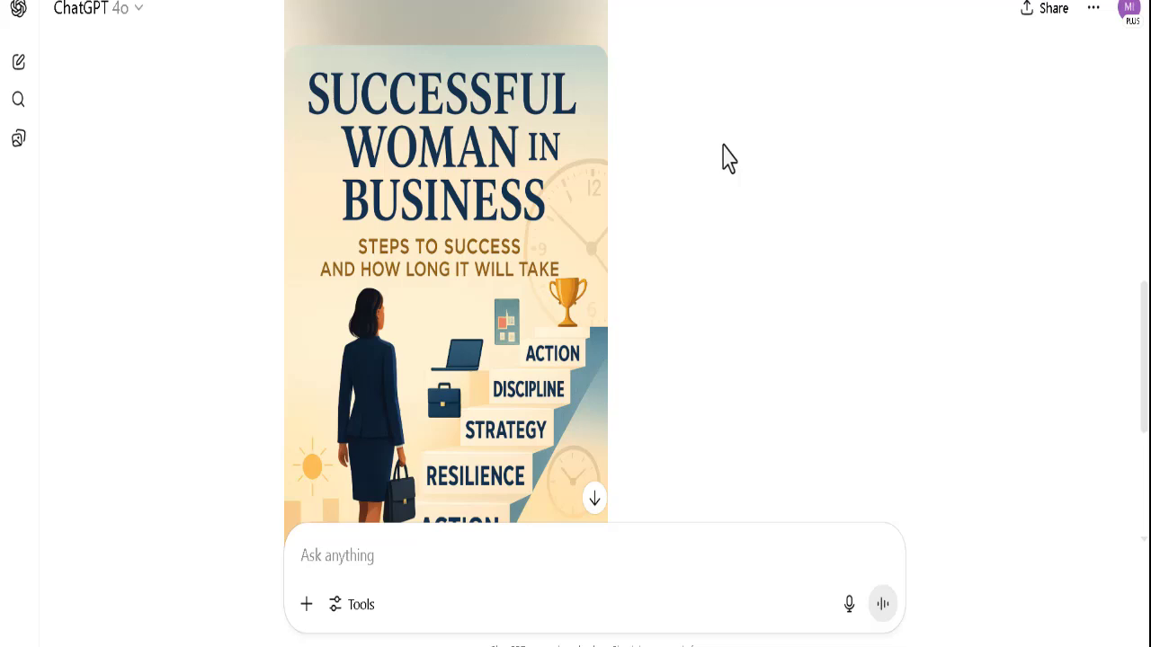
{"action": "scroll", "coordinate": [728, 159], "scroll_direction": "down", "scroll_amount": 1}
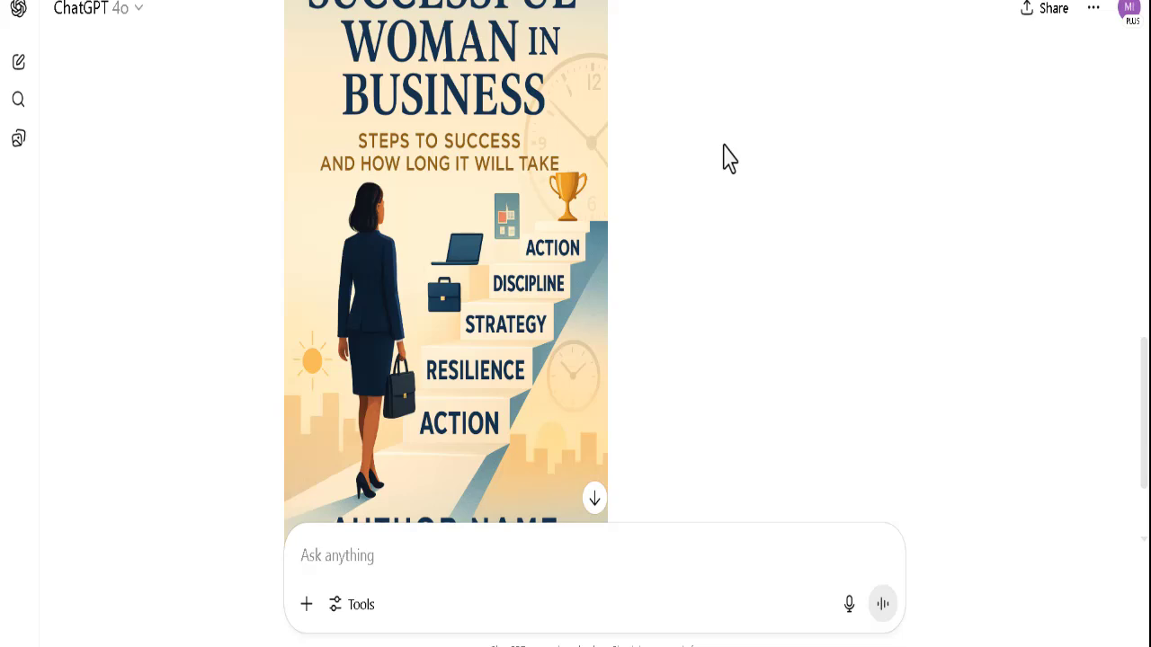
{"action": "scroll", "coordinate": [728, 159], "scroll_direction": "down", "scroll_amount": 1}
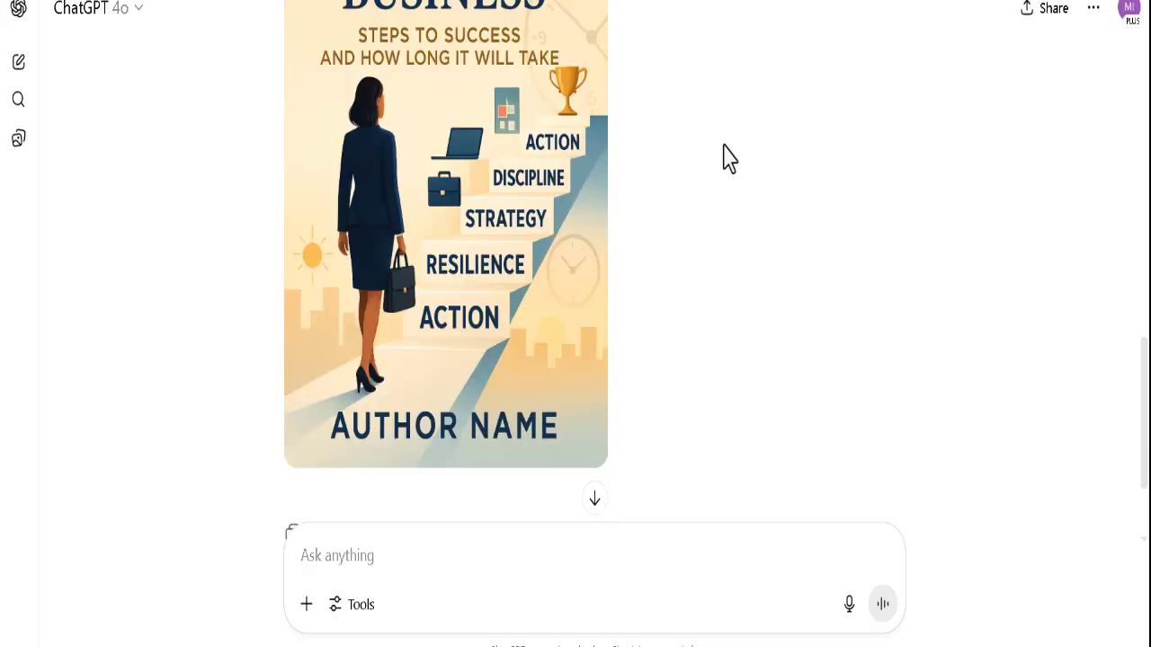
{"action": "scroll", "coordinate": [728, 159], "scroll_direction": "up", "scroll_amount": 1}
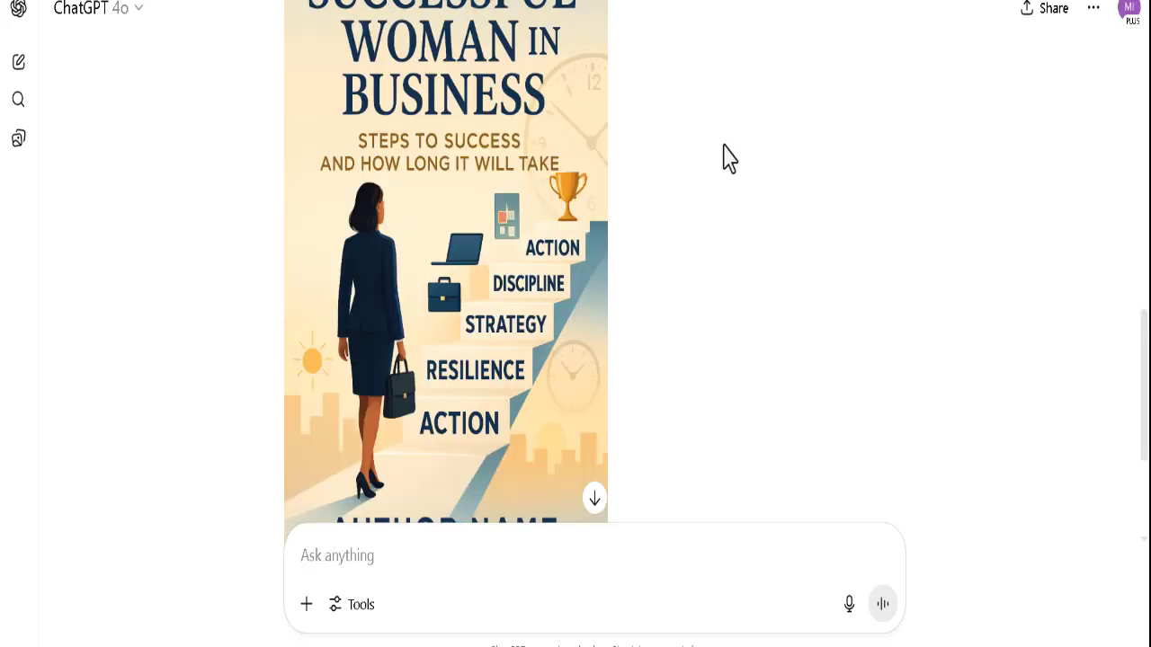
{"action": "scroll", "coordinate": [728, 159], "scroll_direction": "up", "scroll_amount": 1}
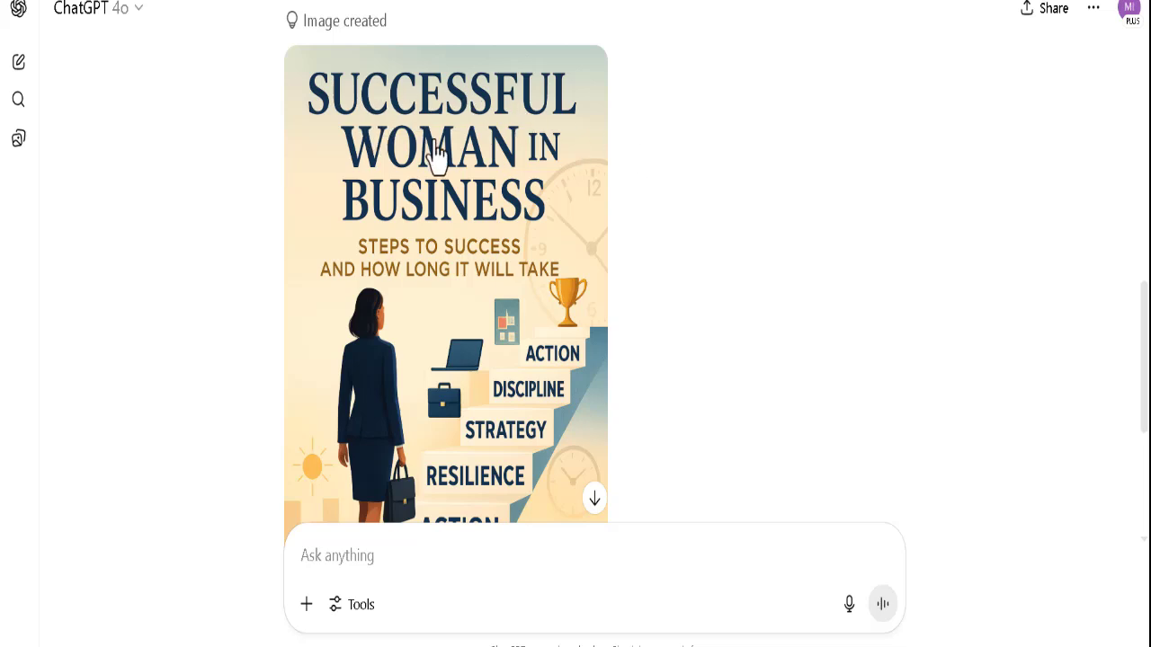
{"action": "scroll", "coordinate": [692, 243], "scroll_direction": "down", "scroll_amount": 1}
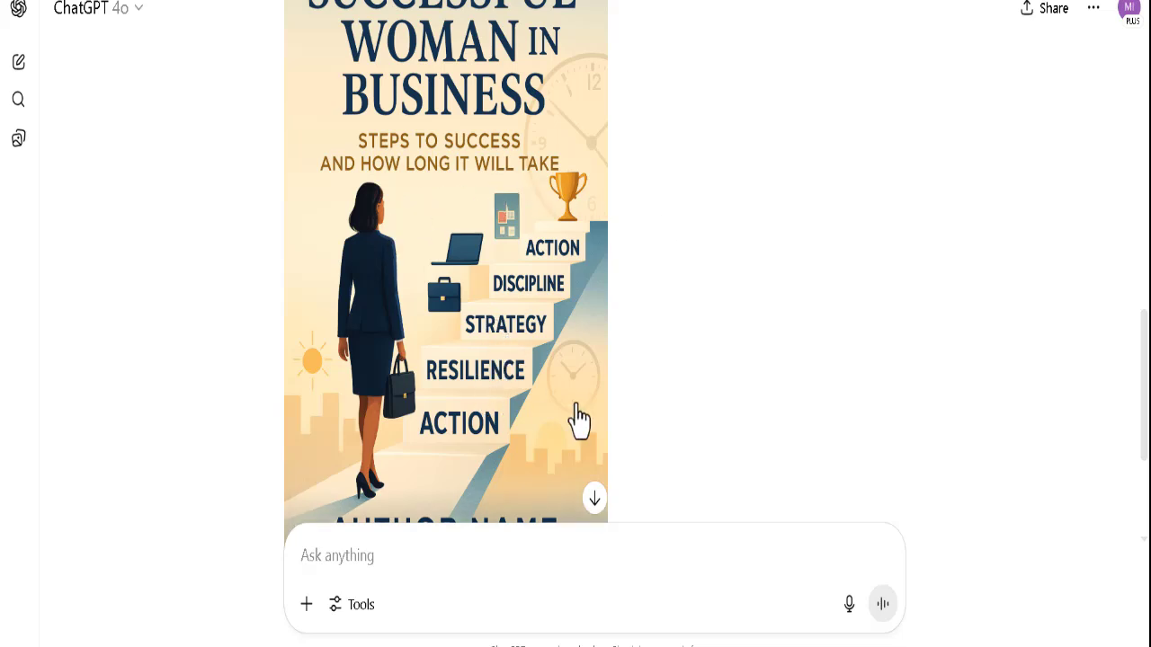
{"action": "scroll", "coordinate": [685, 349], "scroll_direction": "down", "scroll_amount": 1}
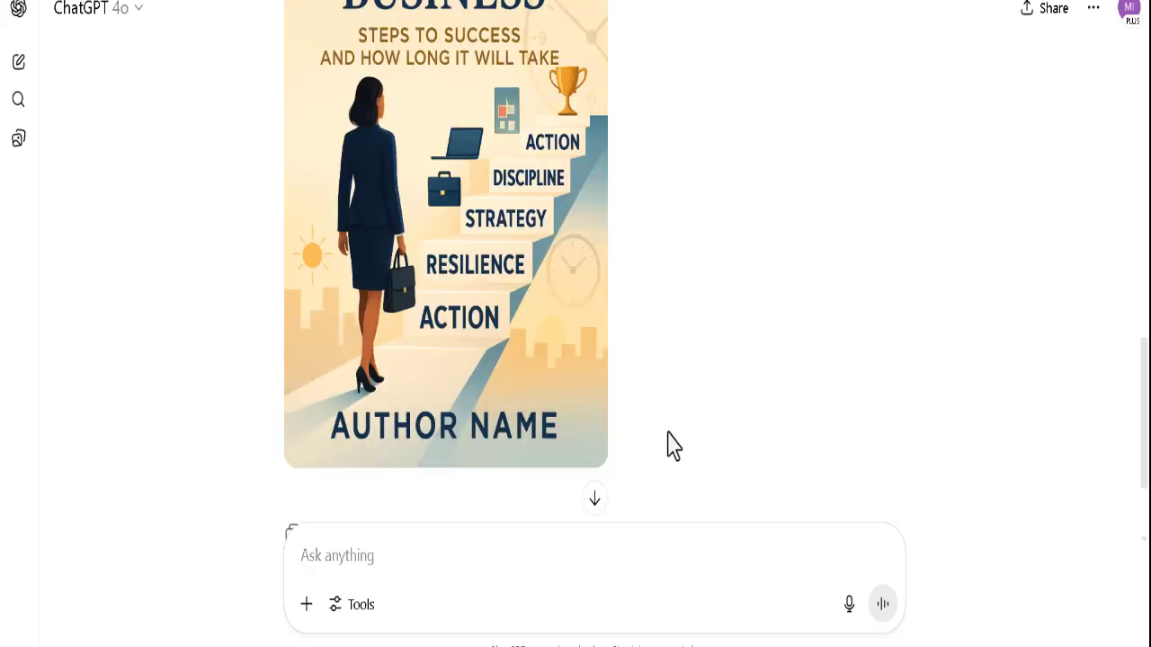
{"action": "scroll", "coordinate": [676, 424], "scroll_direction": "up", "scroll_amount": 1}
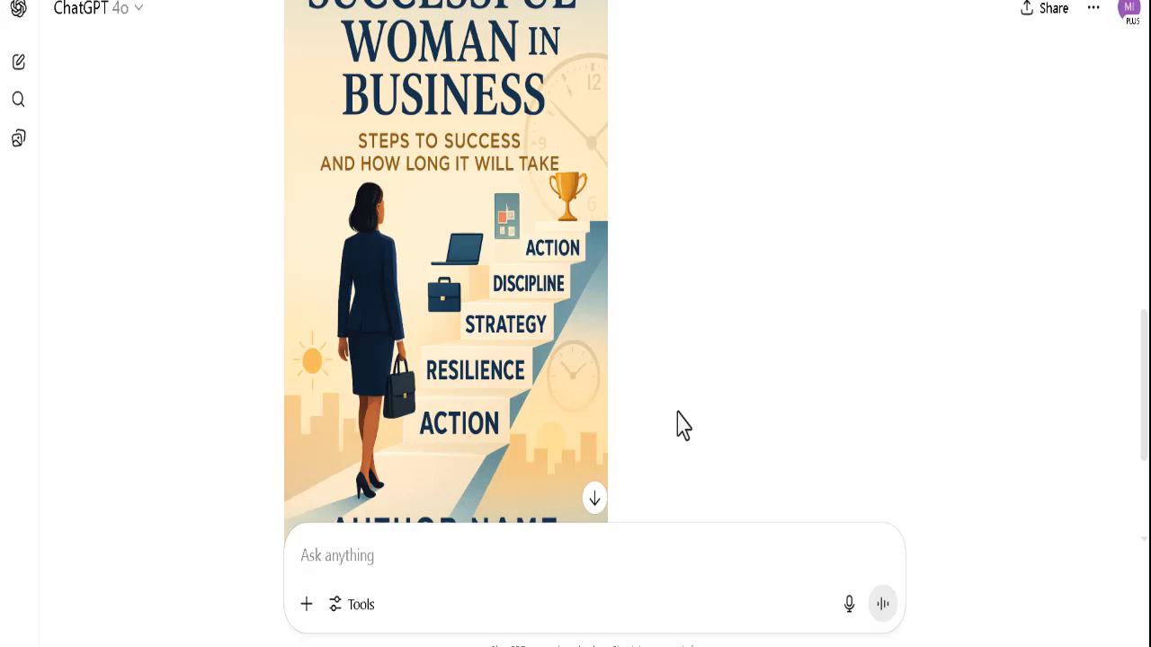
{"action": "scroll", "coordinate": [681, 425], "scroll_direction": "down", "scroll_amount": 1}
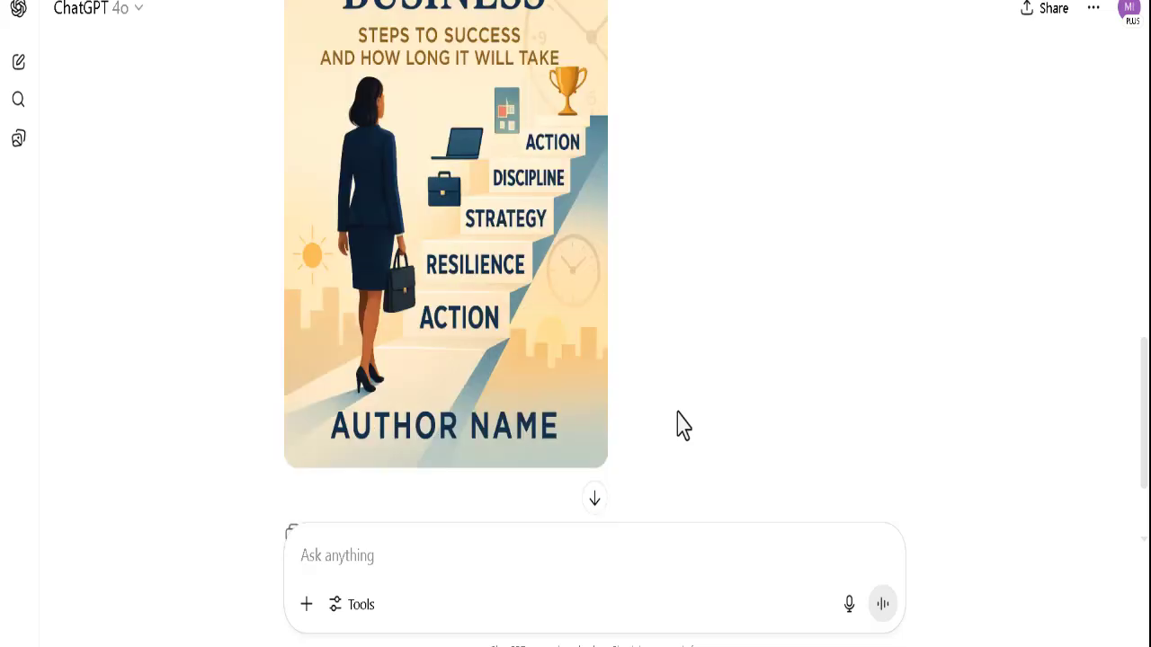
{"action": "scroll", "coordinate": [683, 425], "scroll_direction": "up", "scroll_amount": 1}
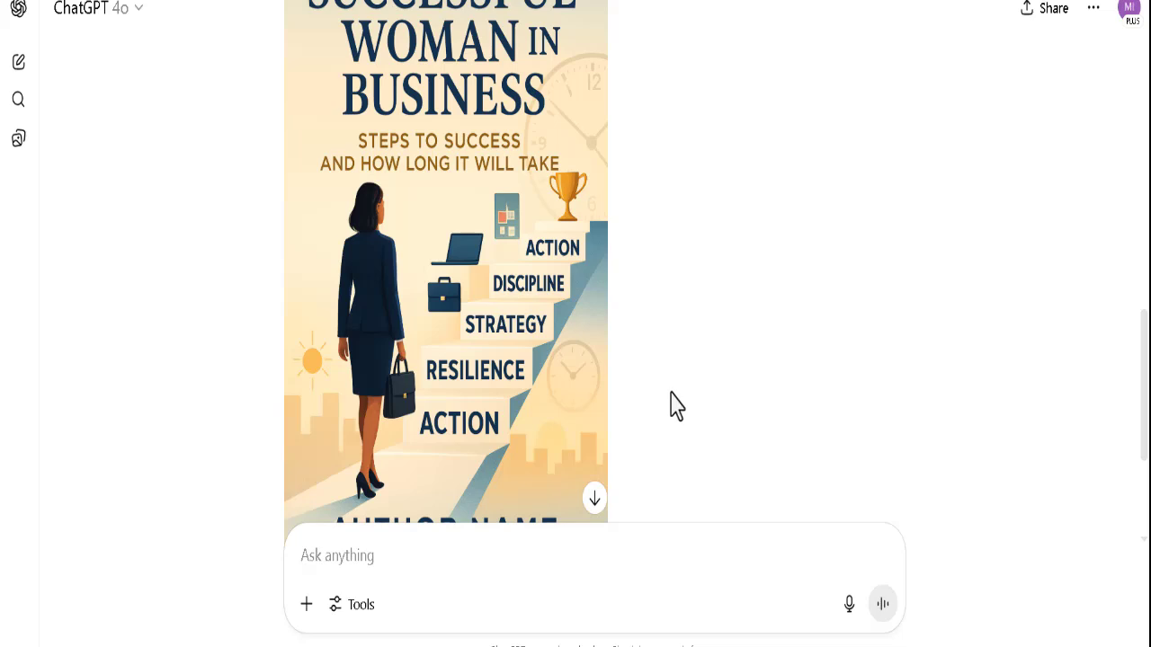
Start a follow-up prompt asking to redo this image and remove the title and the words author name
{"action": "left_click", "coordinate": [399, 558]}
{"action": "type", "text": "Redo this "}
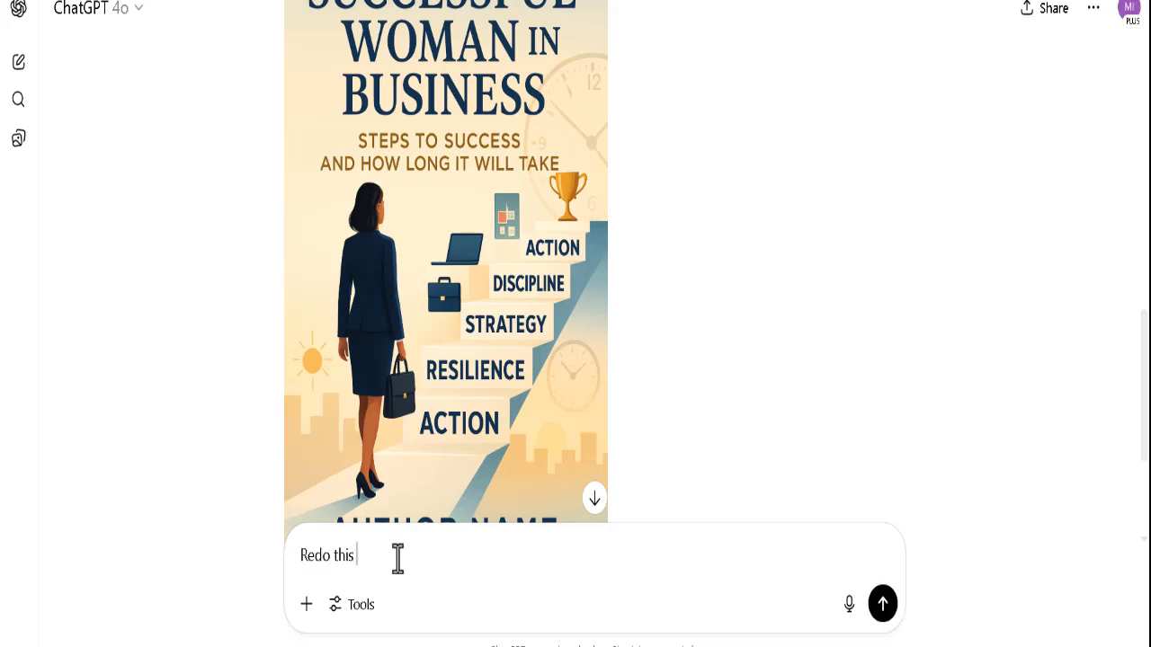
{"action": "type", "text": "image and "}
{"action": "type", "text": "ro"}
{"action": "type", "text": "movee"}
{"action": "key", "text": "BackSpace"}
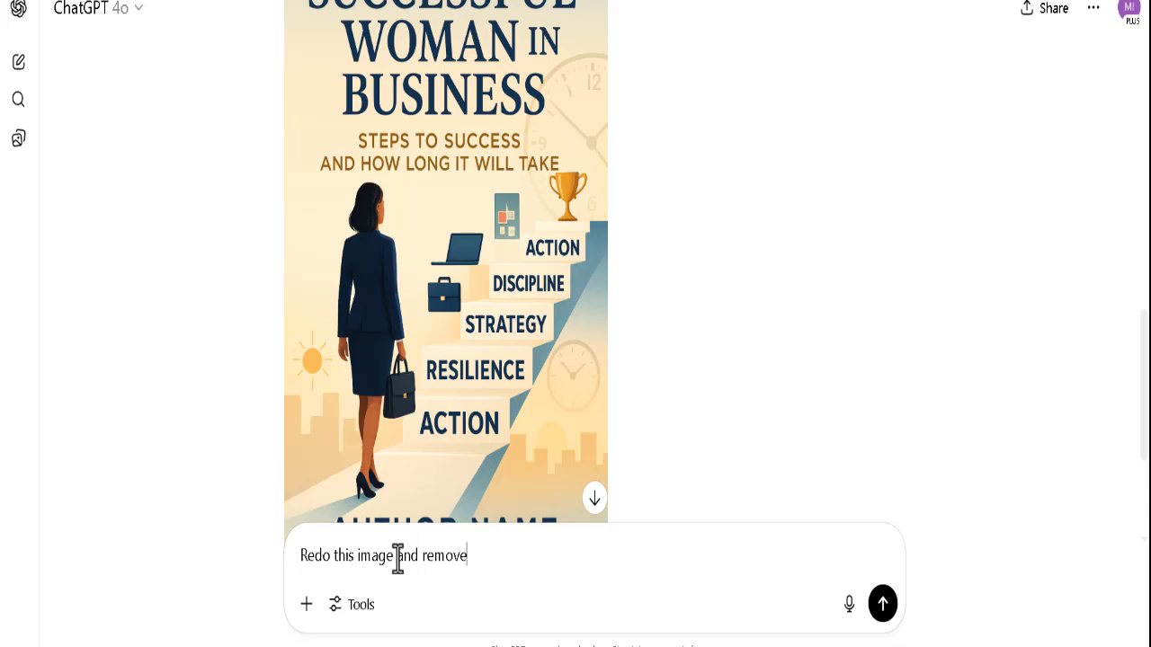
{"action": "type", "text": "the title and the word"}
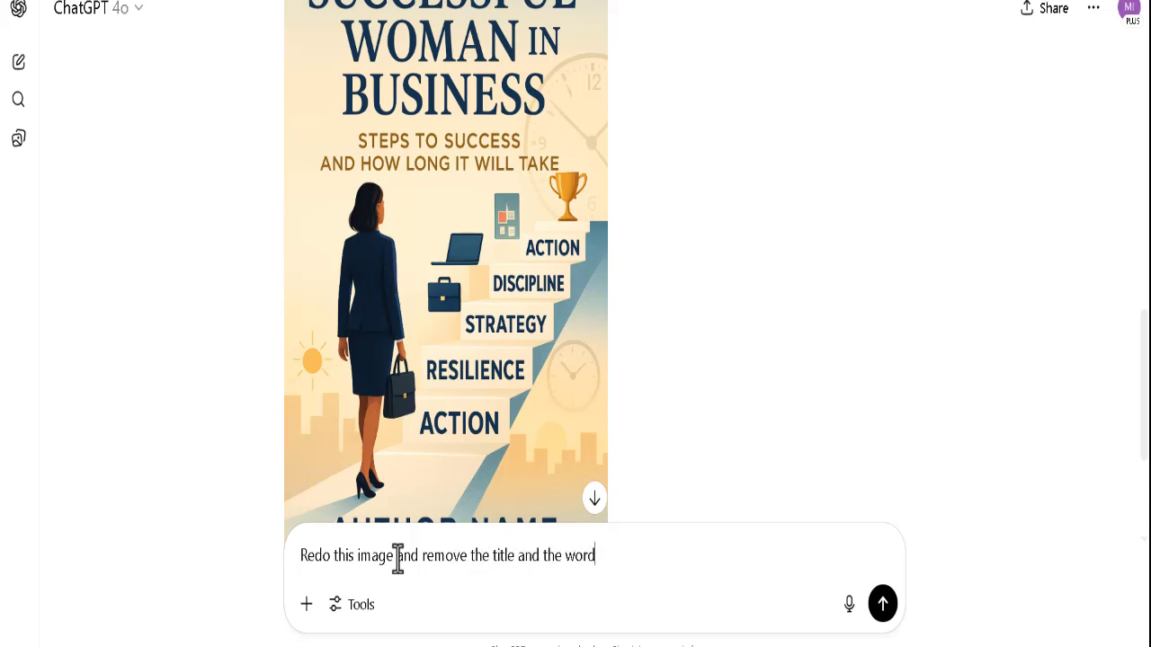
{"action": "type", "text": "s author name. Leave"}
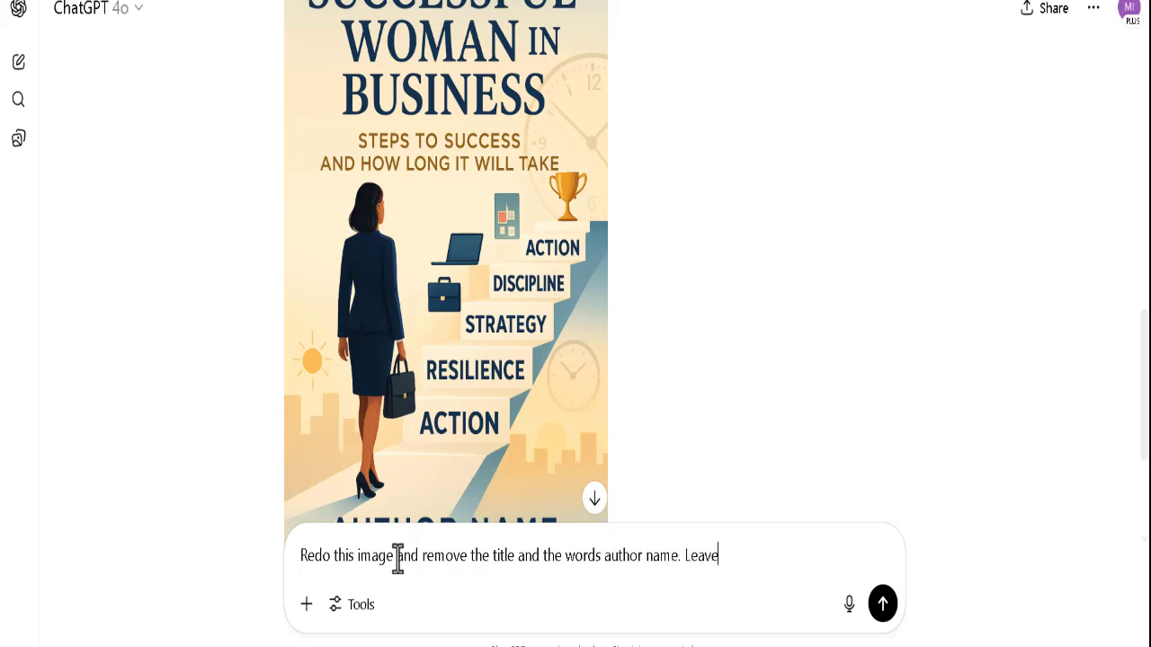
Complete the follow-up prompt with the request to leave those areas blank and an open space for the title, and send it
{"action": "type", "text": " those areas blan"}
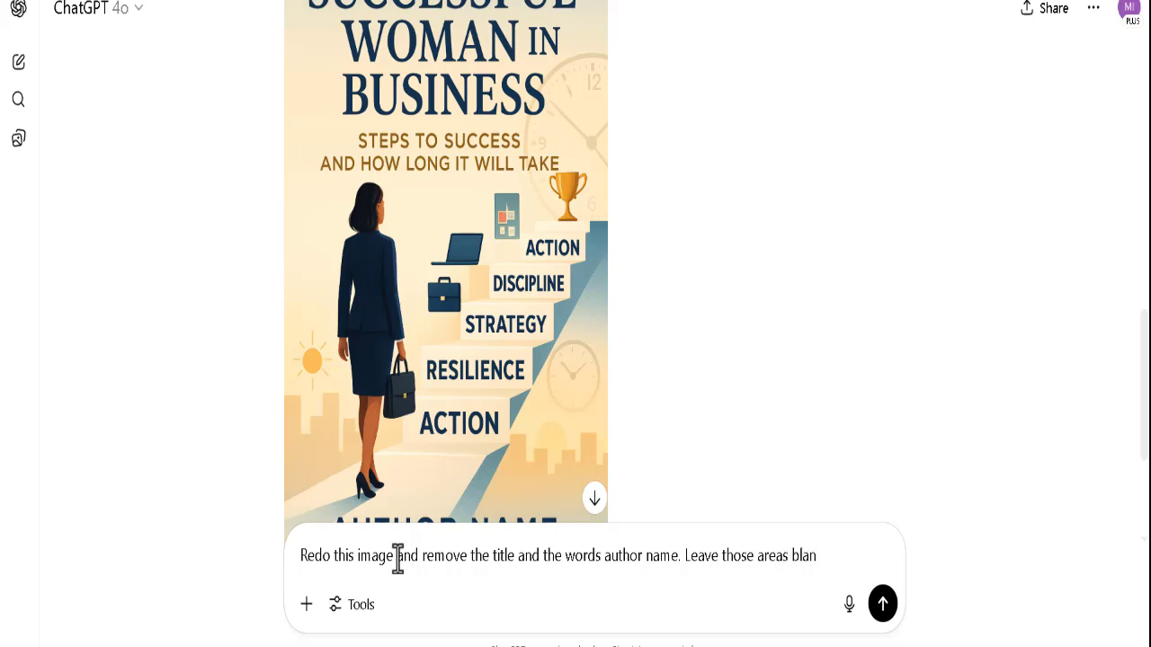
{"action": "type", "text": "k and leave an"}
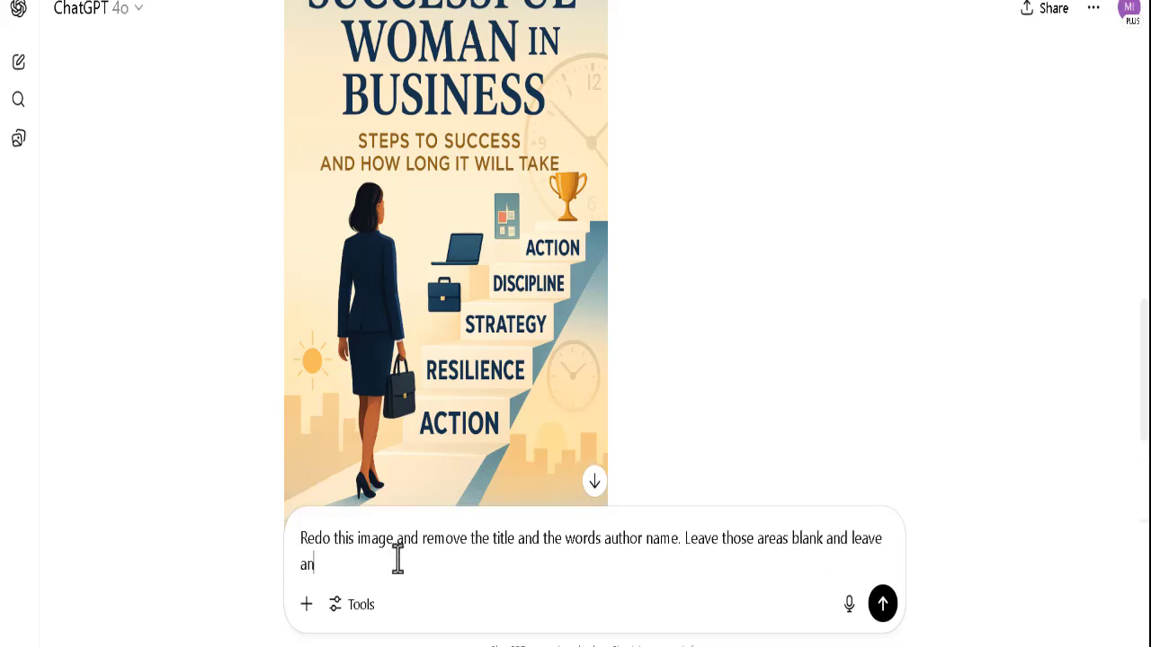
{"action": "type", "text": " open space for the tit"}
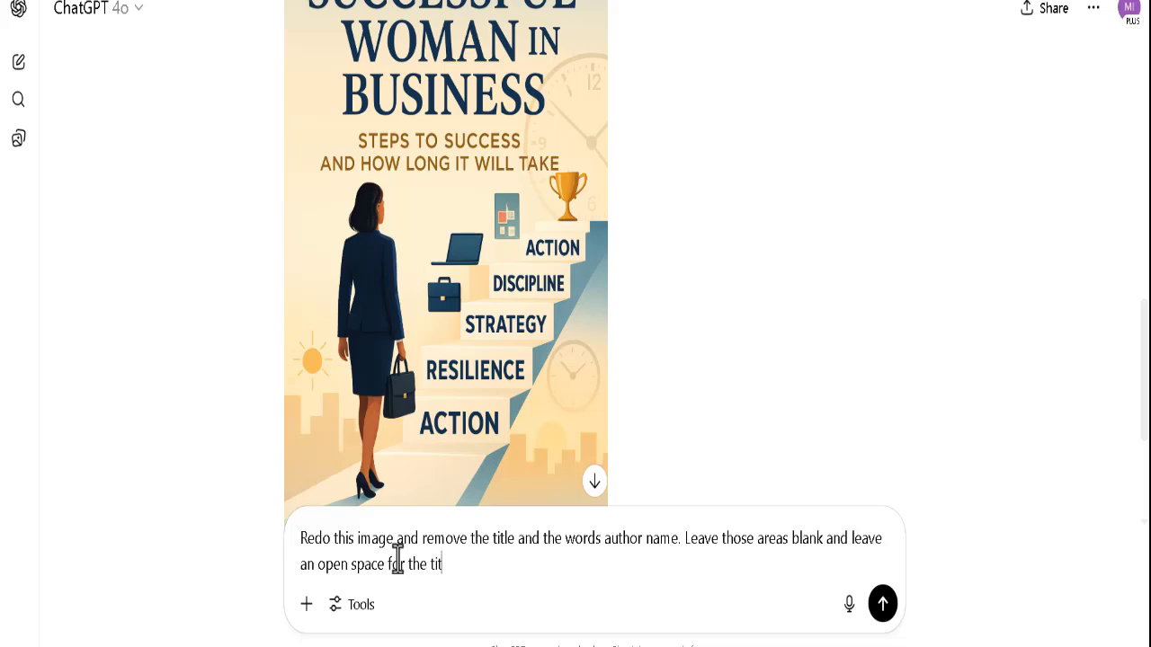
{"action": "type", "text": "le."}
{"action": "key", "text": "Return"}
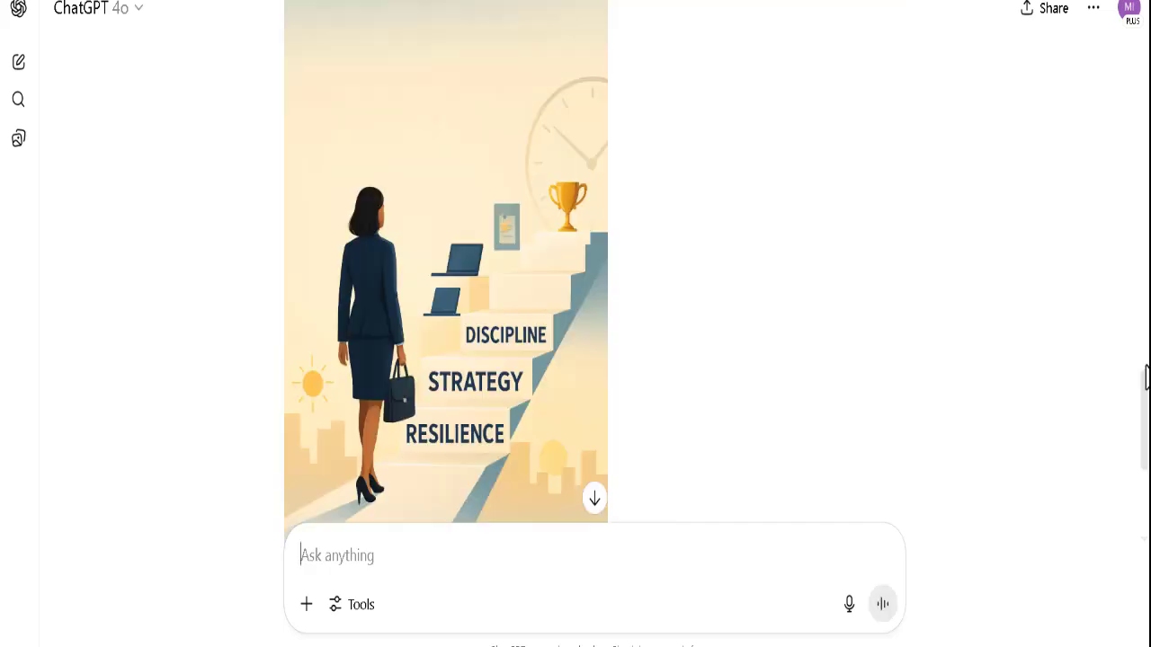
Examine the regenerated cover image down to its lower edge and go back up to the earlier version in the conversation
{"action": "left_click_drag", "start_coordinate": [1146, 389], "coordinate": [1148, 411]}
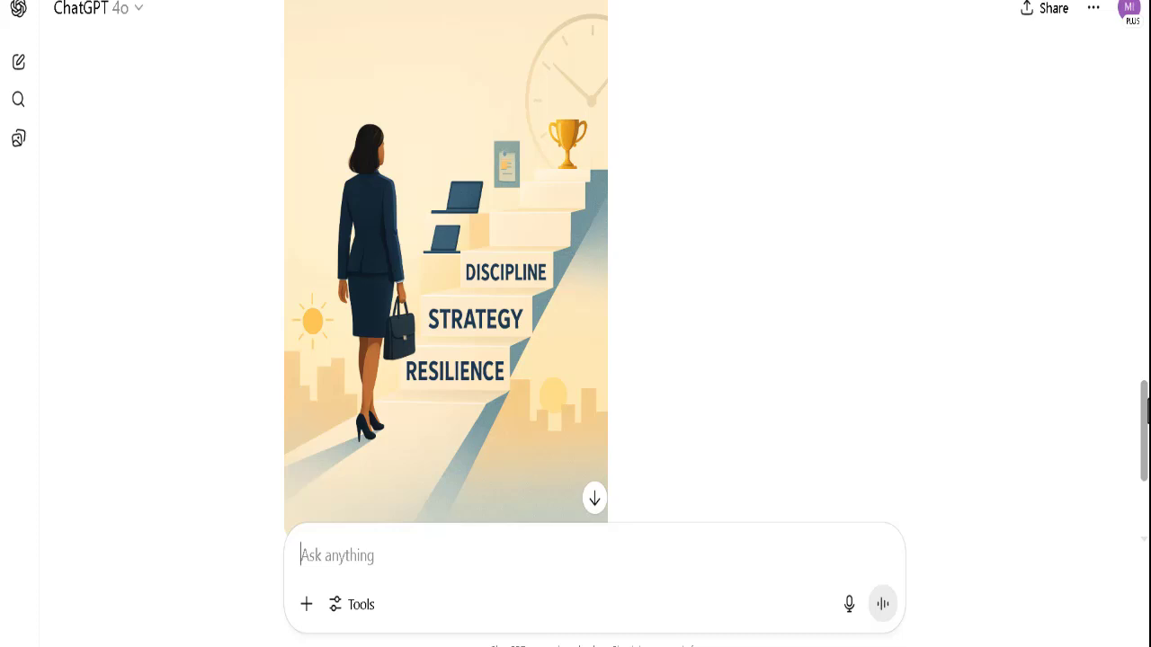
{"action": "mouse_move", "coordinate": [1148, 411]}
{"action": "left_mouse_down"}
{"action": "mouse_move", "coordinate": [1148, 223]}
{"action": "mouse_move", "coordinate": [1148, 412]}
{"action": "left_mouse_up"}
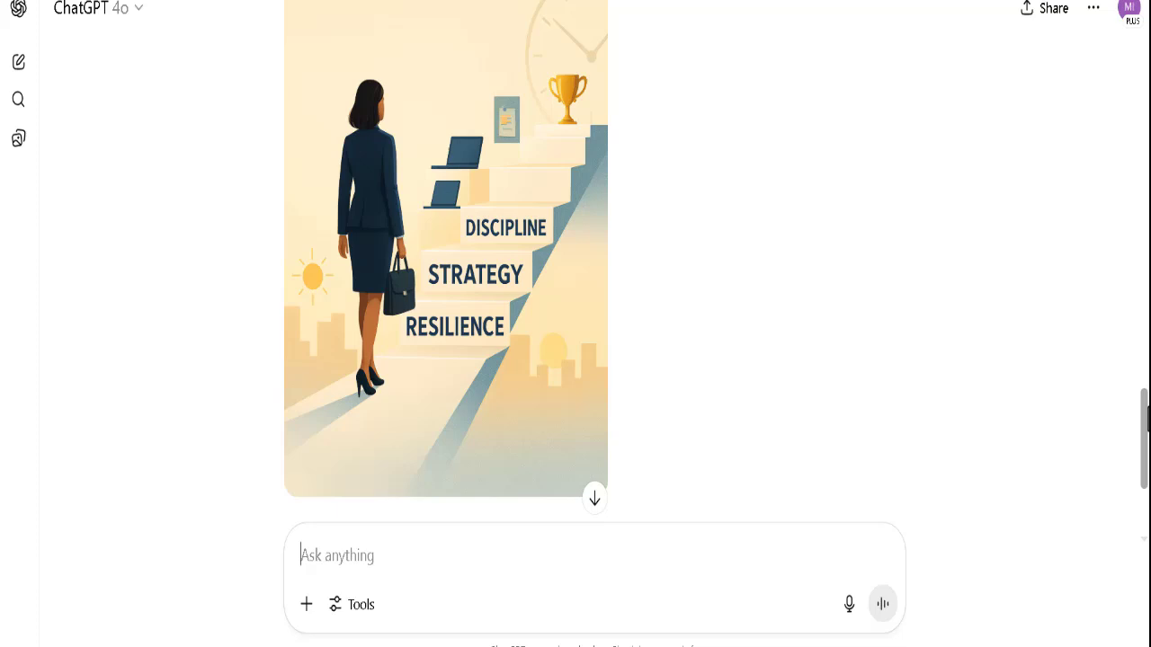
{"action": "left_click_drag", "start_coordinate": [1146, 410], "coordinate": [1144, 316]}
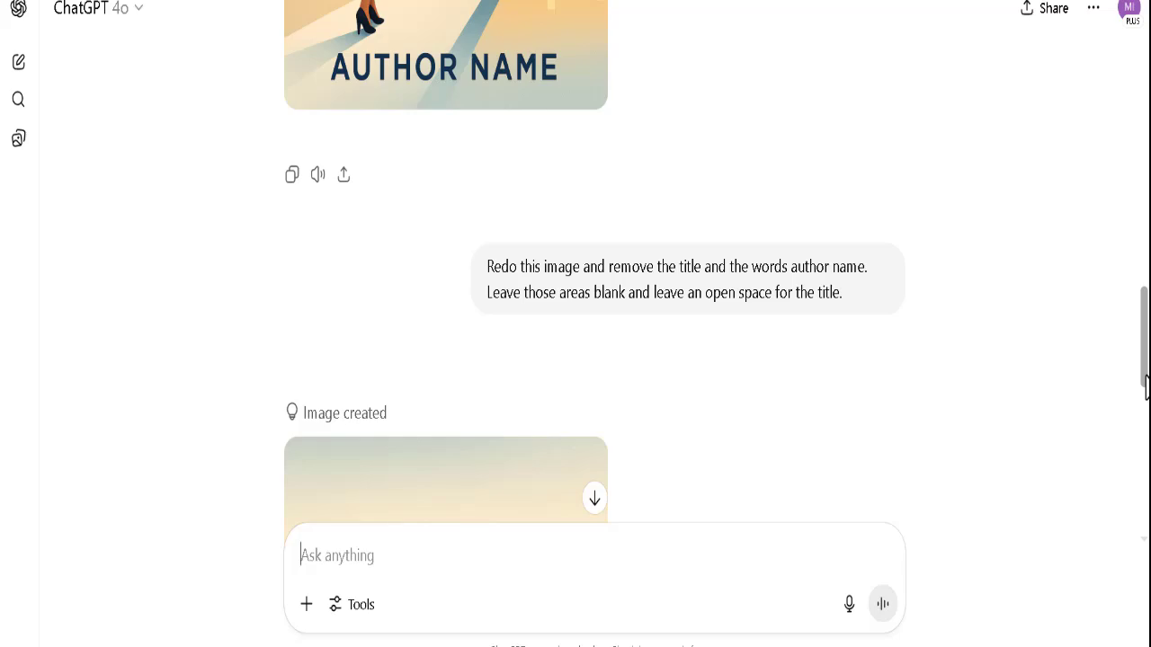
Switch to Canva AI and generate images from a prompt about the client's book on being a successful woman in business and the steps to success
{"action": "left_click_drag", "start_coordinate": [1146, 386], "coordinate": [1146, 187]}
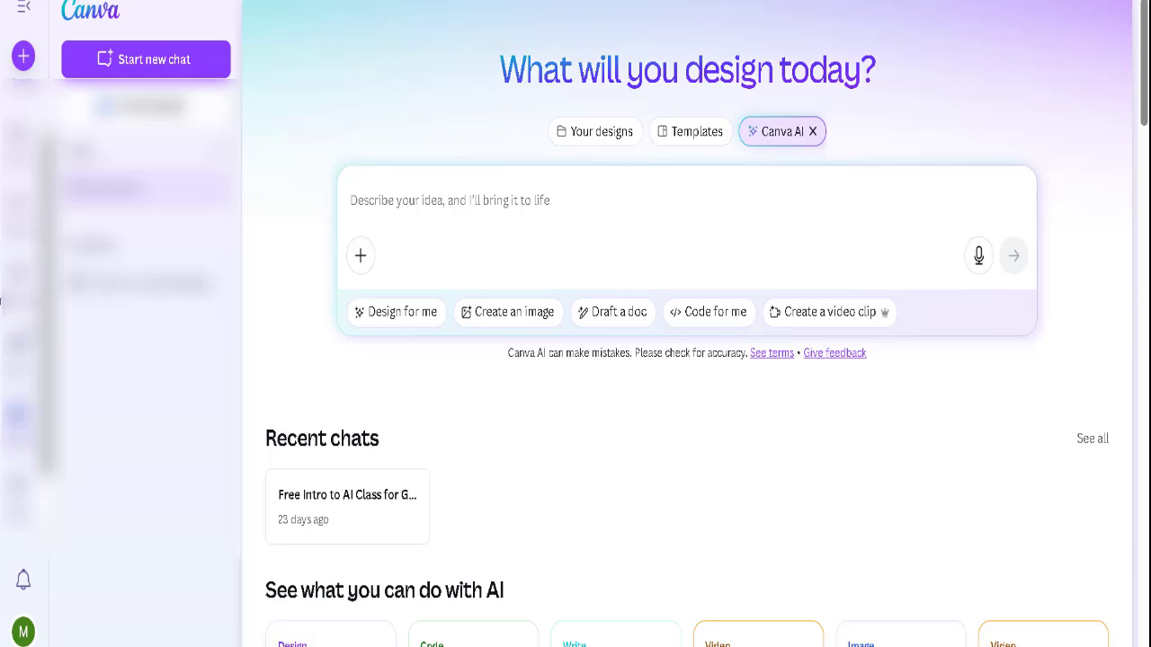
{"action": "left_click", "coordinate": [413, 205]}
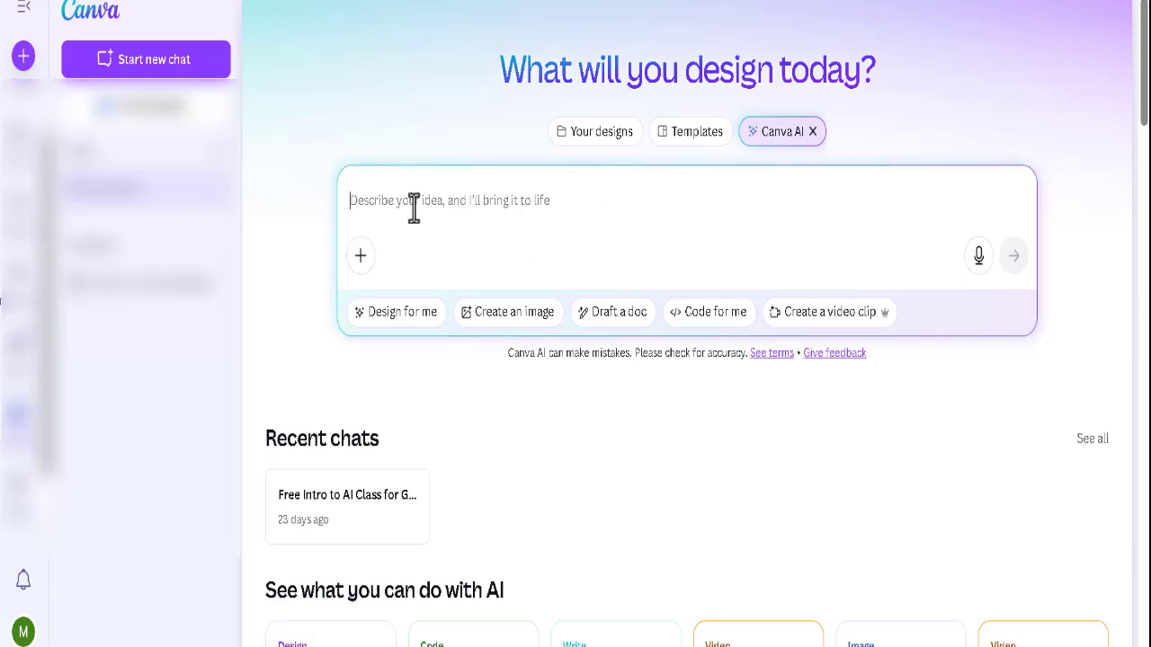
{"action": "type", "text": "My client wrote a book about being a successful woman in business, the steps anyone can take to be successful and how long it will take. Create an image for the book cover that will illustrate this."}
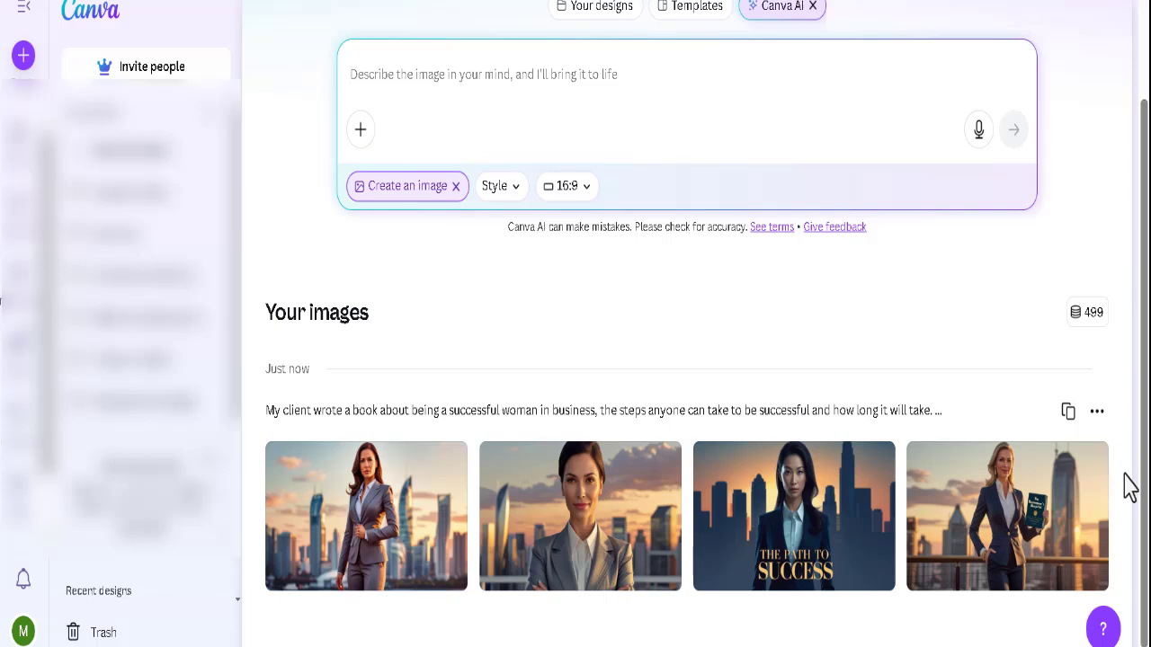
Examine each of the four generated businesswoman images at full size along with its prompt details, closing each preview
{"action": "mouse_move", "coordinate": [329, 545]}
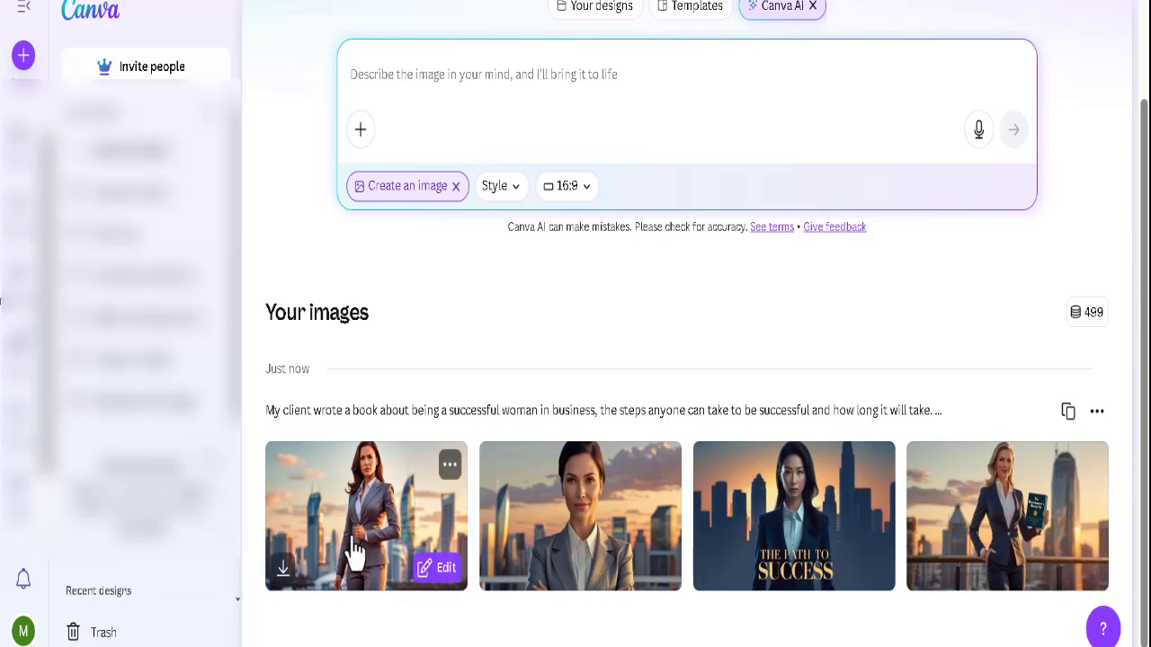
{"action": "left_click", "coordinate": [358, 550]}
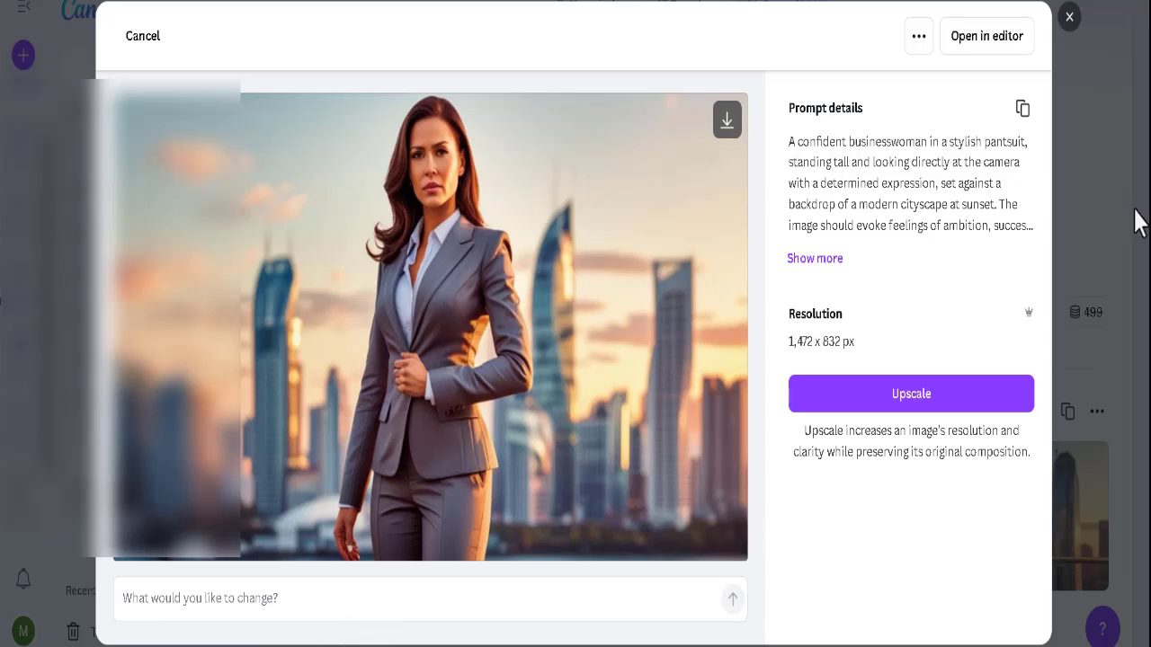
{"action": "left_click", "coordinate": [1069, 17]}
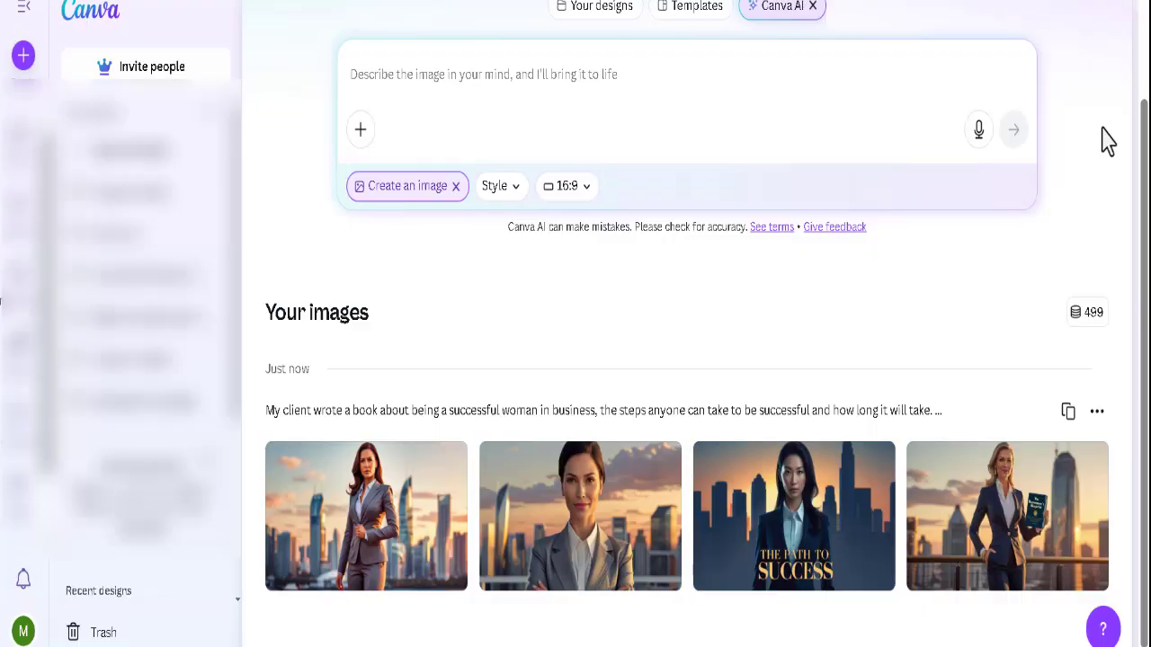
{"action": "left_click", "coordinate": [536, 550]}
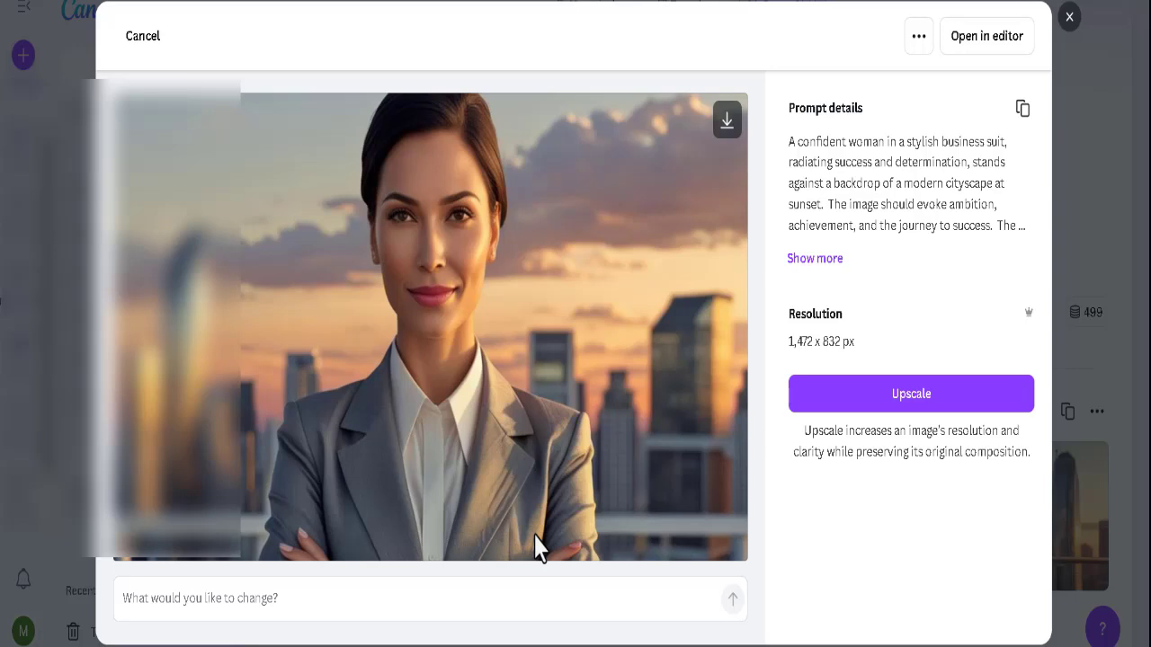
{"action": "left_click", "coordinate": [1070, 18]}
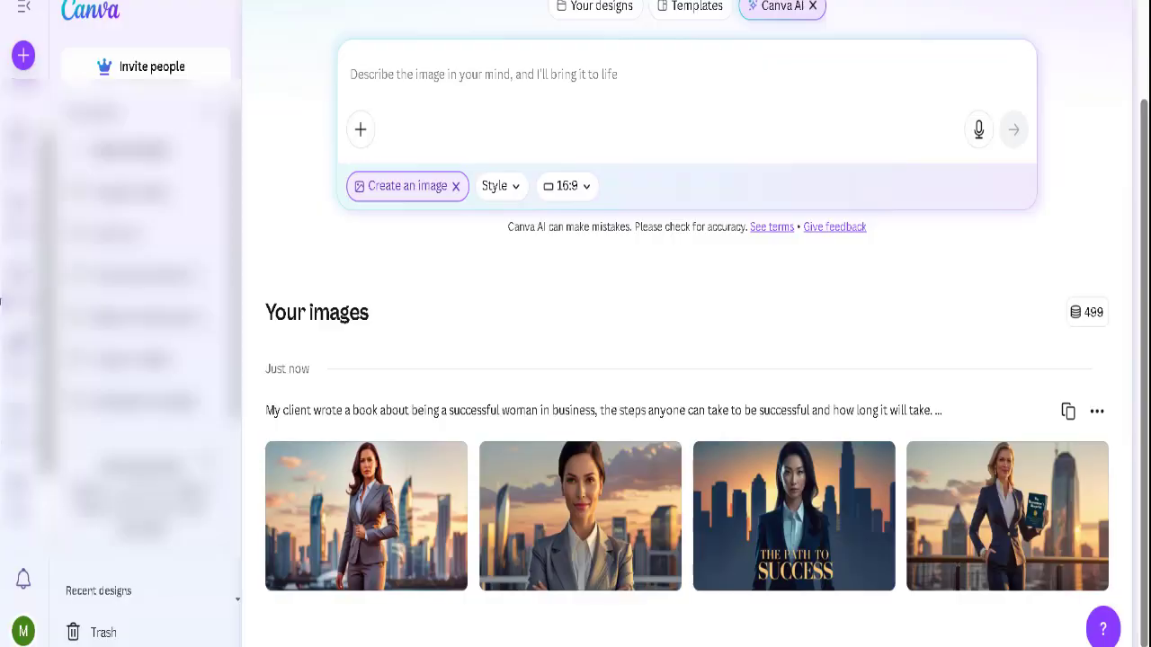
{"action": "left_click", "coordinate": [754, 524]}
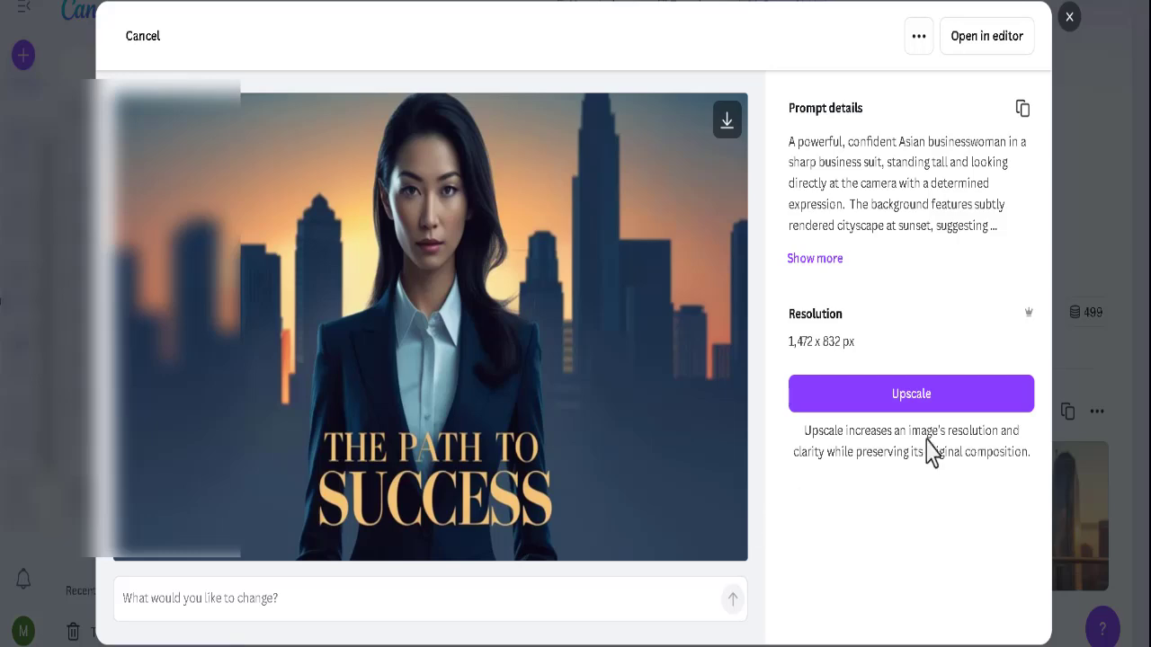
{"action": "left_click", "coordinate": [1070, 18]}
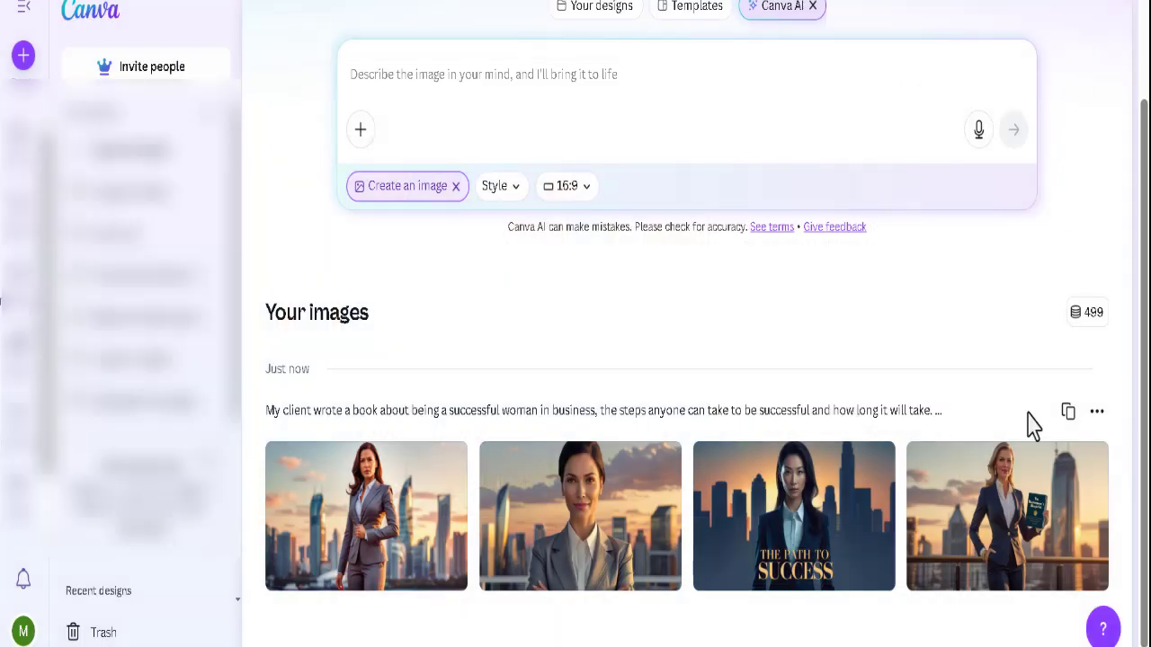
{"action": "left_click", "coordinate": [1013, 555]}
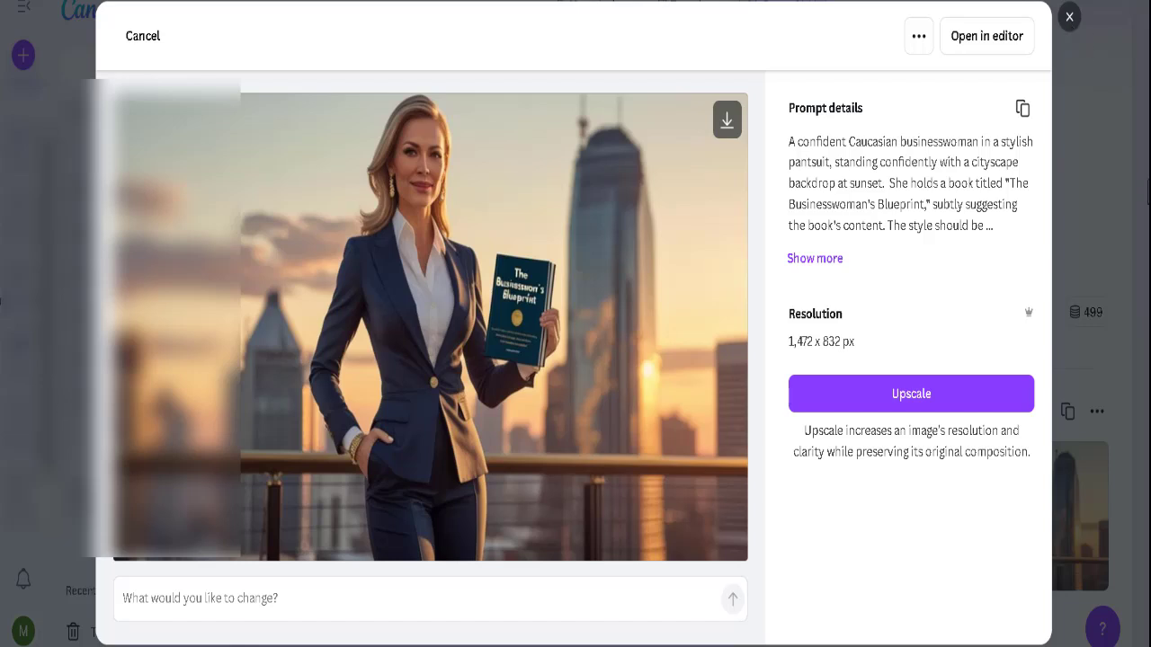
{"action": "left_click", "coordinate": [1069, 18]}
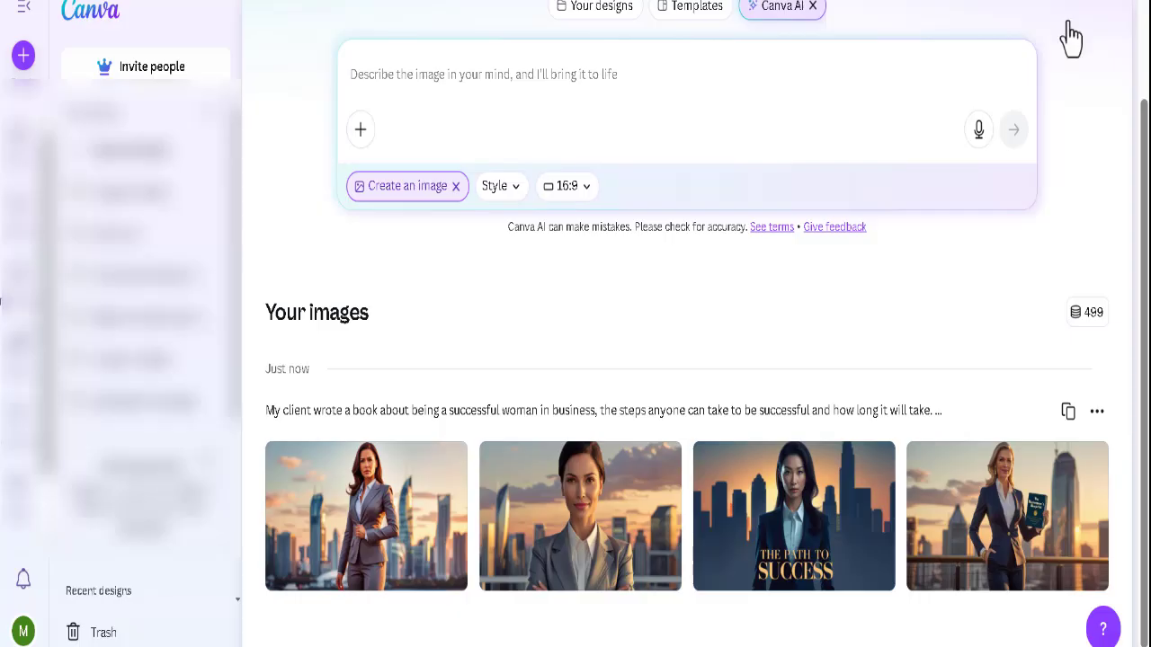